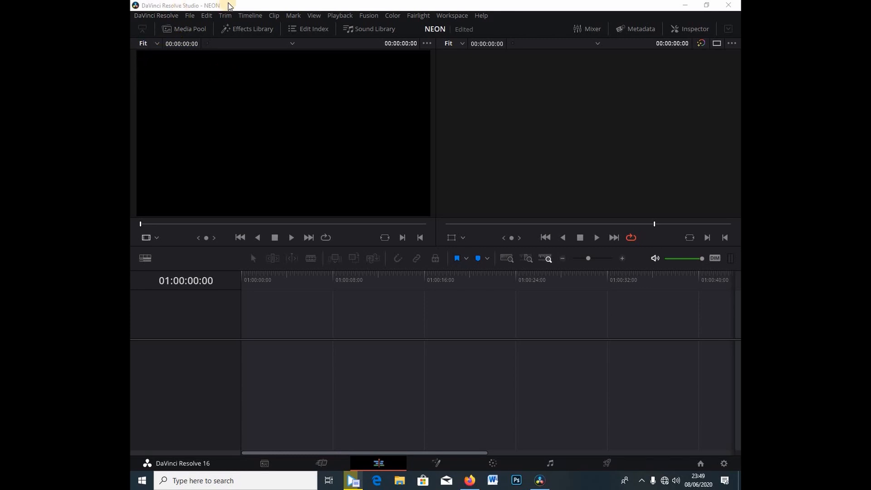
Place a Fusion Composition effect at the start of the empty timeline and hide the effects library and media pool
left_click(250, 29)
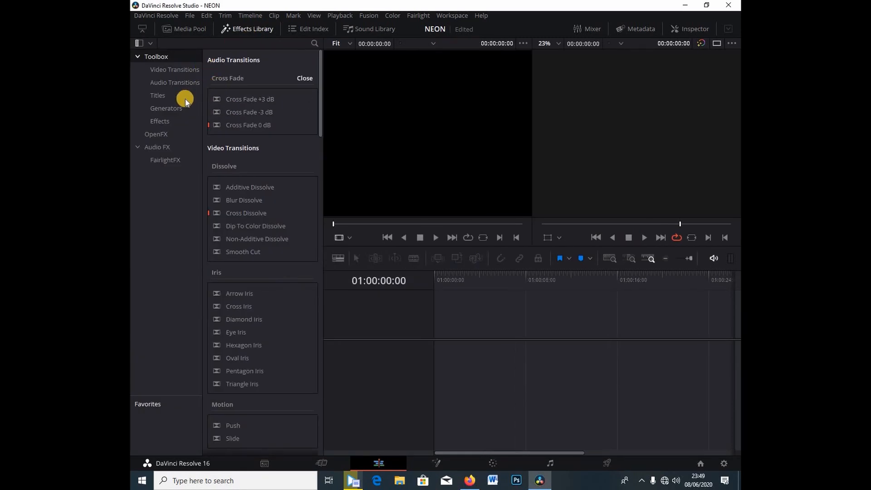
left_click(160, 121)
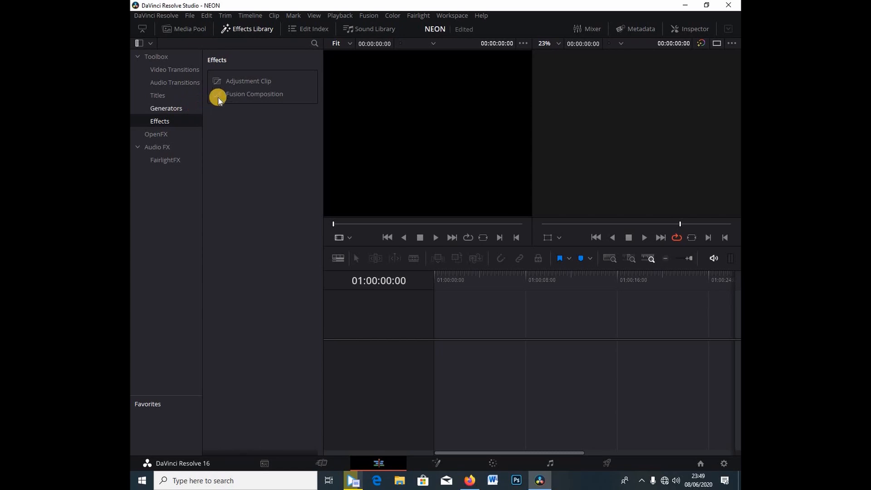
left_click_drag(230, 97, 438, 365)
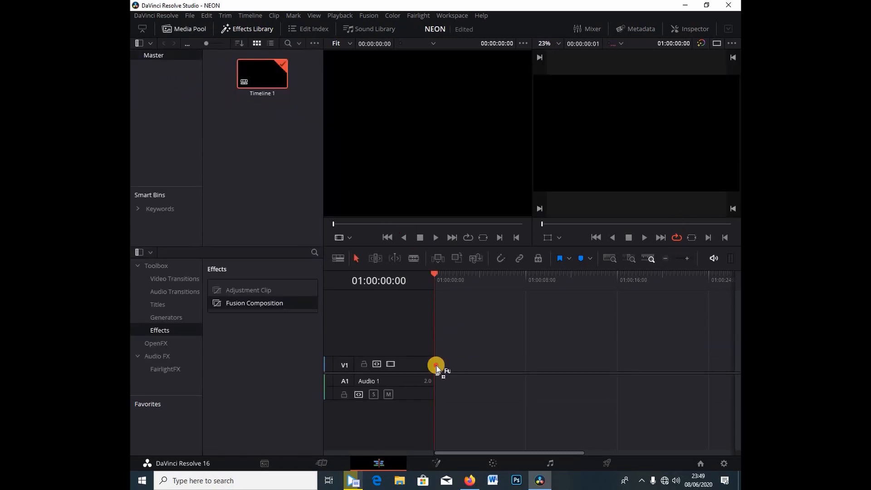
left_click(231, 30)
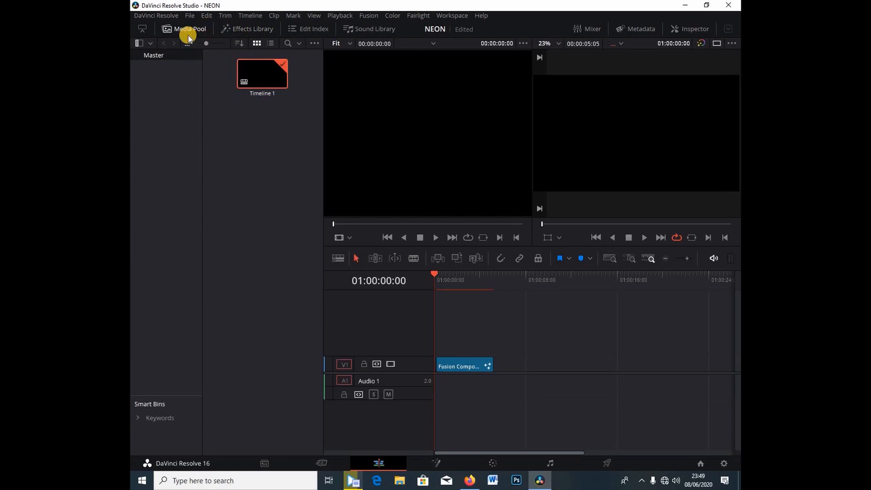
left_click(191, 30)
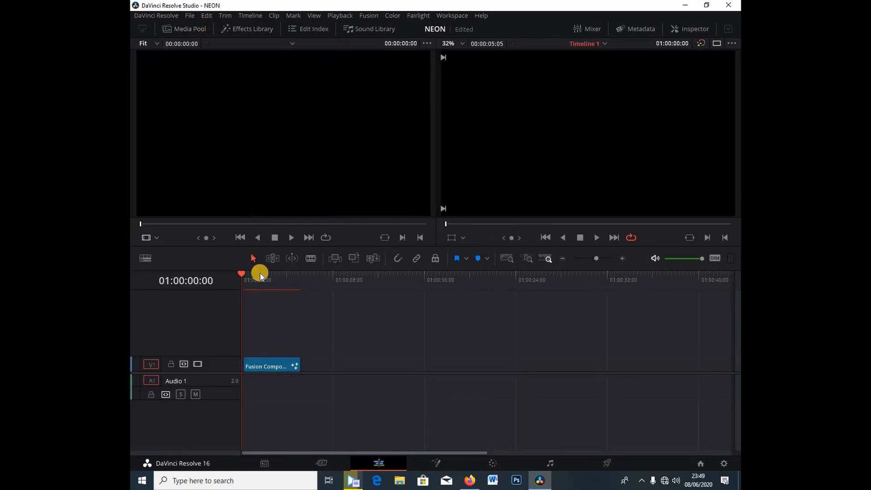
Open the Fusion Composition clip on the Fusion page and move the MediaOut1 node further right in the node graph
left_click(280, 362)
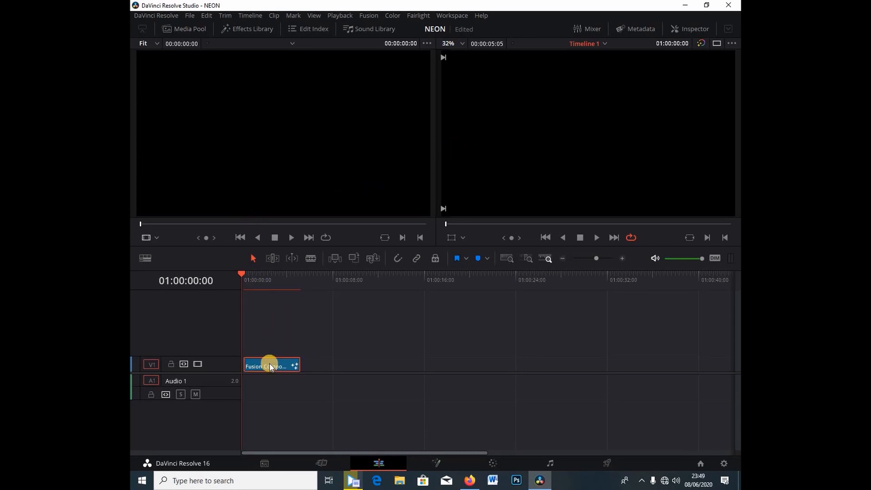
left_click(438, 463)
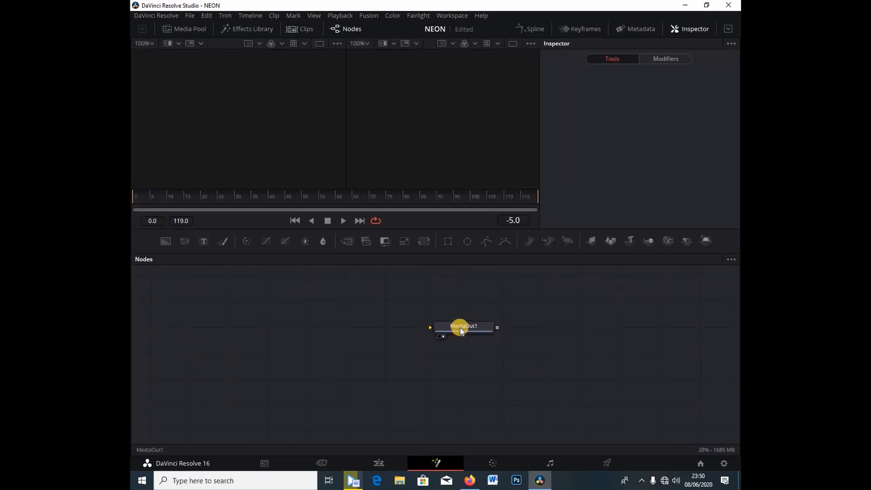
left_click_drag(458, 330, 507, 348)
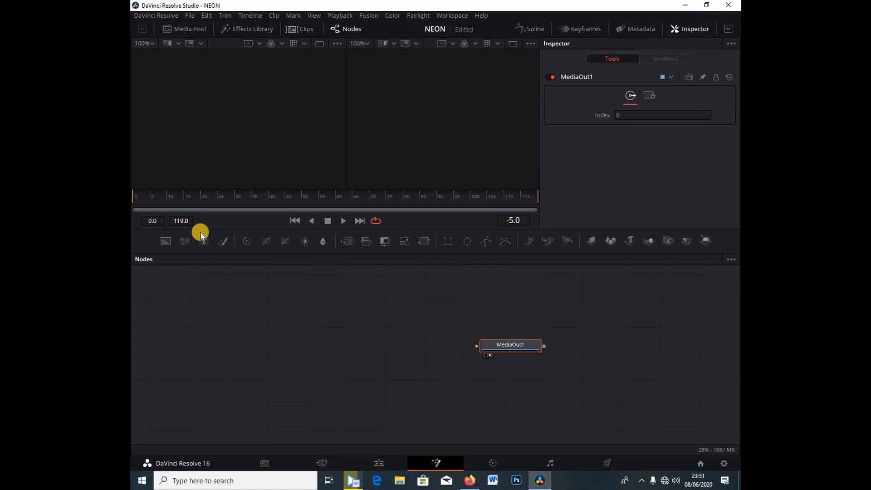
Add a Background node to the left of MediaOut1 and show it in the first viewer
left_click_drag(166, 239, 225, 336)
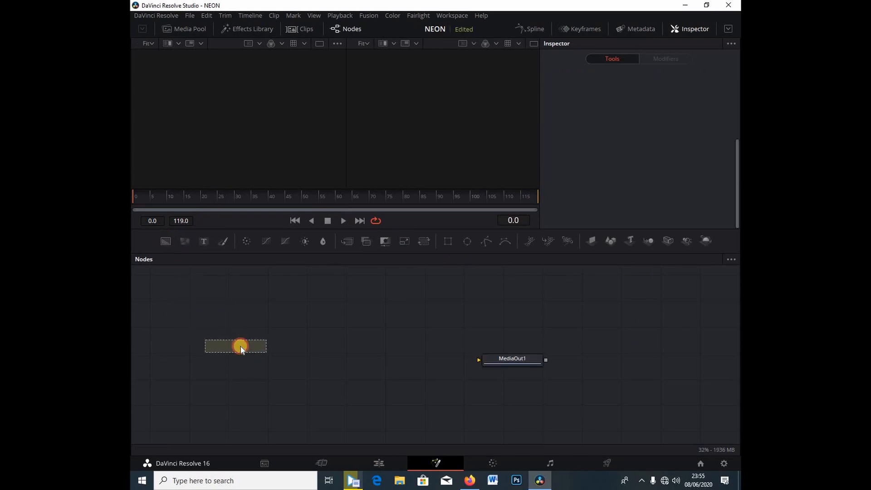
left_click(241, 346)
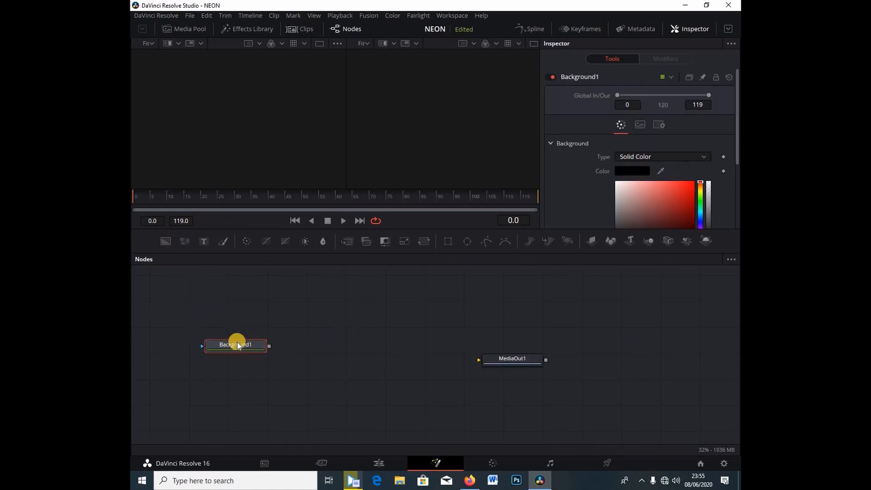
left_click(211, 354)
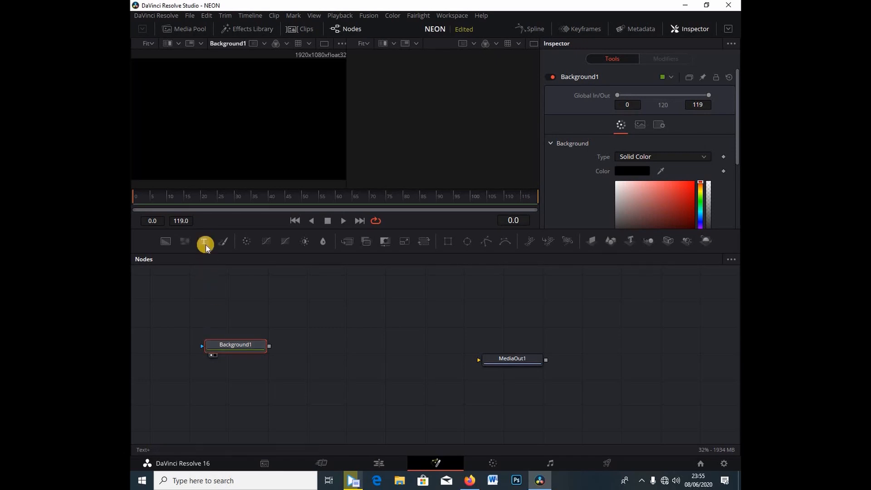
Connect the Background1 output to MediaOut1 and line the two nodes up
left_click_drag(206, 244, 223, 325)
left_click_drag(271, 350, 496, 362)
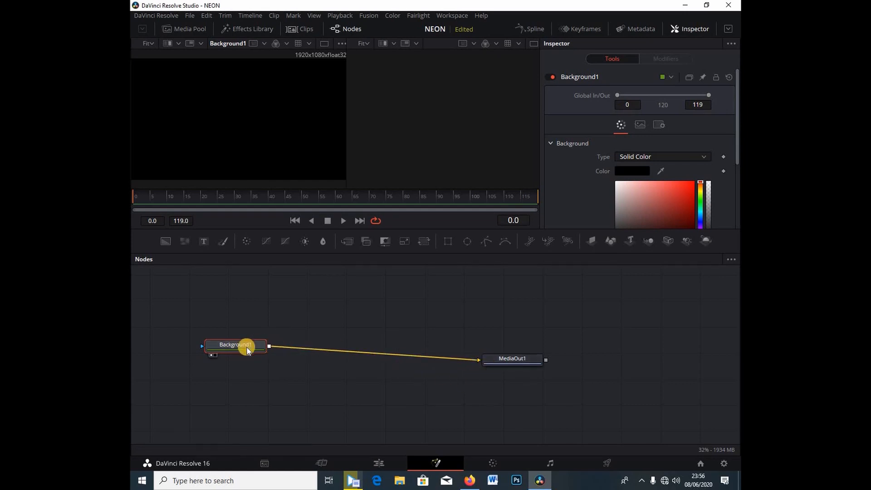
mouse_move(245, 346)
left_mouse_down()
mouse_move(245, 377)
mouse_move(243, 362)
left_mouse_up()
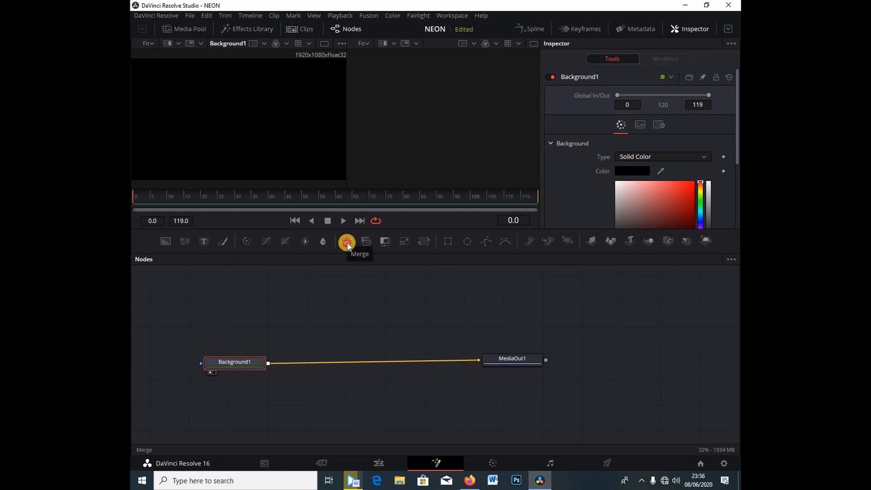
Insert a Merge node between Background1 and MediaOut1 with the nodes spaced apart, and show MediaOut1 in the second viewer
left_click_drag(347, 244, 357, 358)
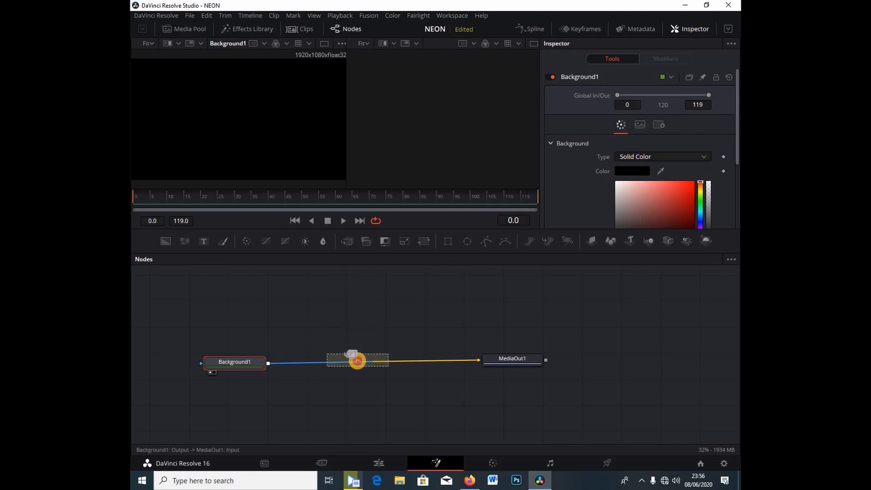
left_click(355, 367)
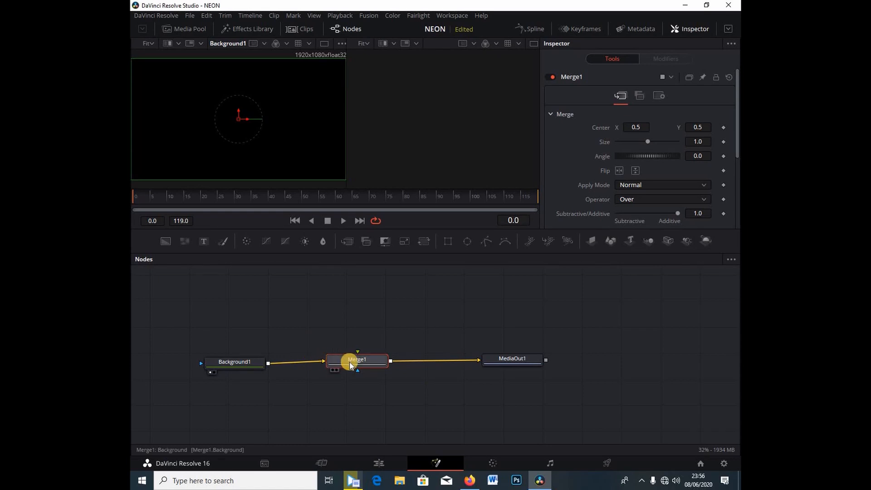
left_click_drag(517, 358, 555, 353)
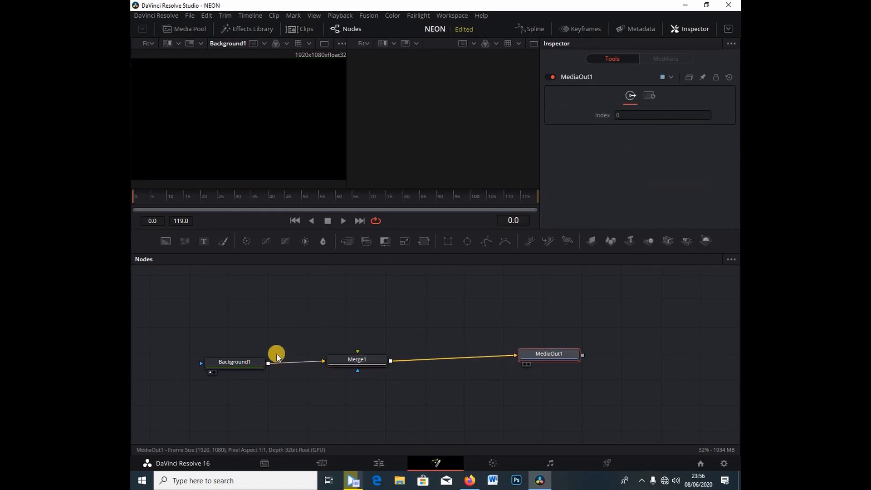
left_click_drag(259, 376, 264, 387)
left_click(254, 374)
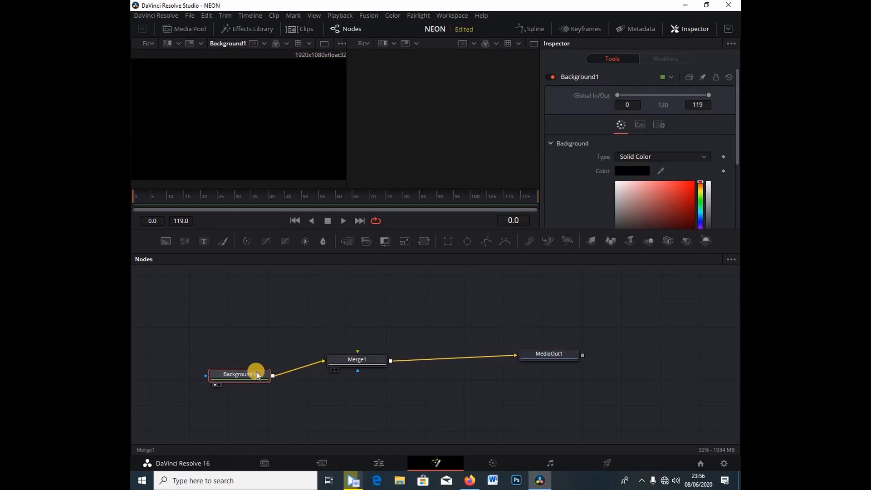
left_click(543, 356)
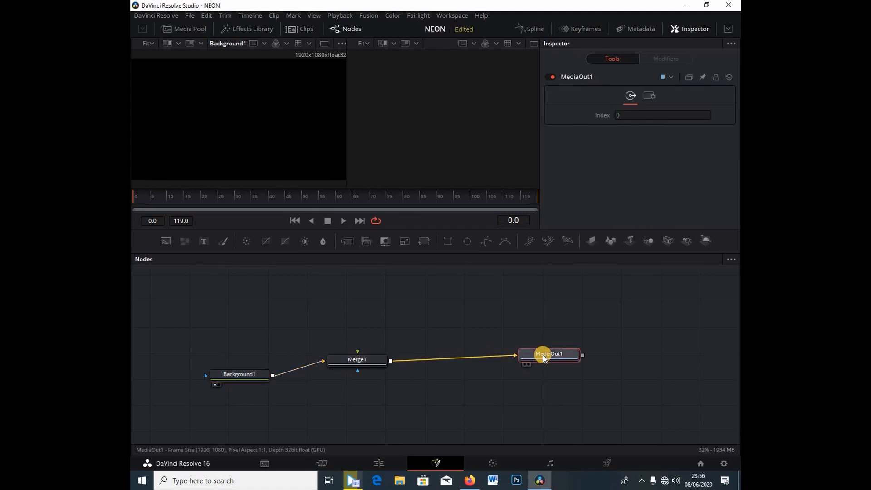
key("2")
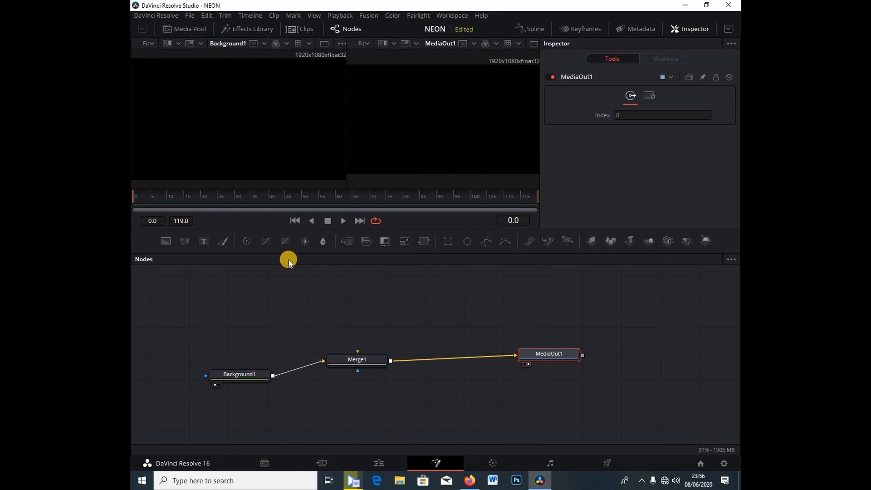
Add a Text+ node above Background1, show it in the first viewer and set its text to "NAPSTER"
left_click_drag(200, 240, 253, 298)
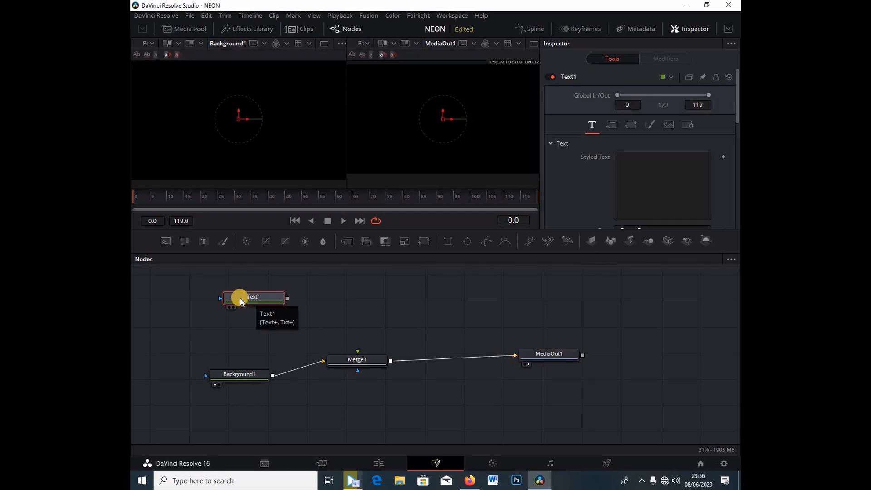
key("1")
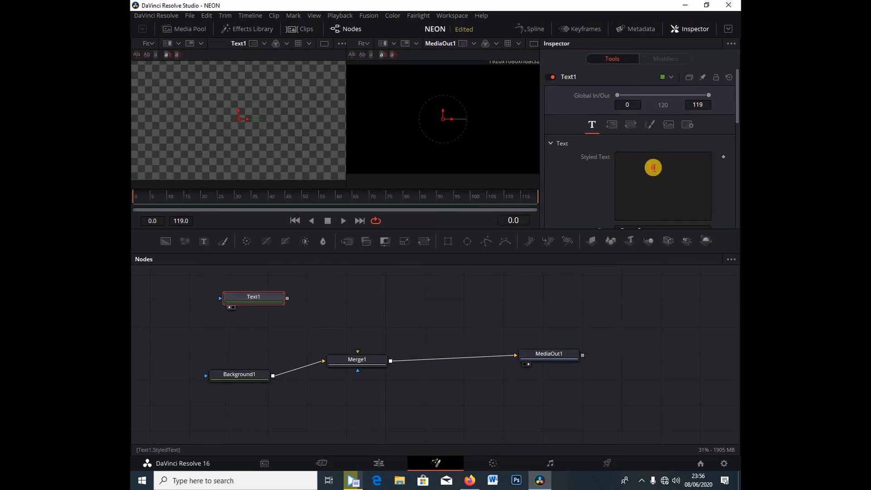
left_click(653, 168)
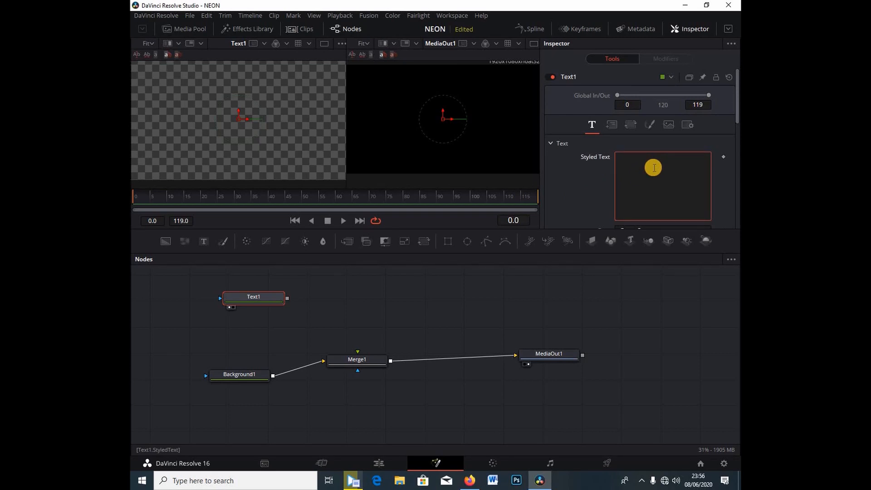
type("NAP")
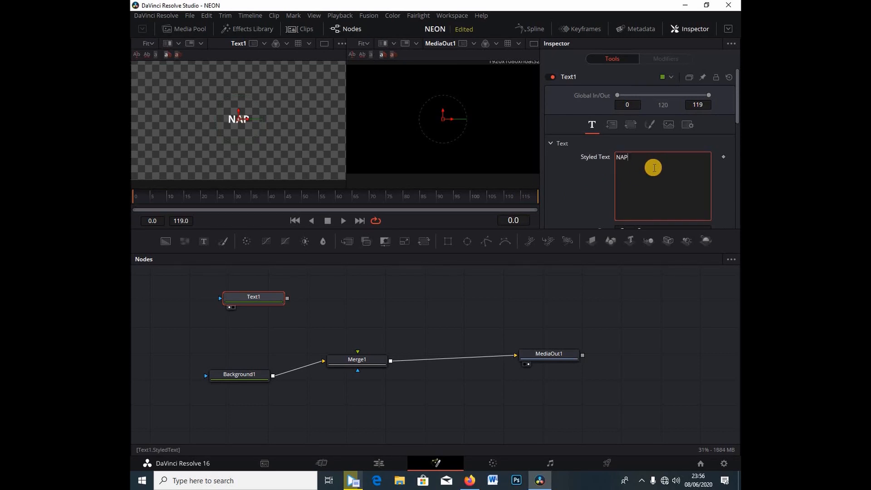
type("STER")
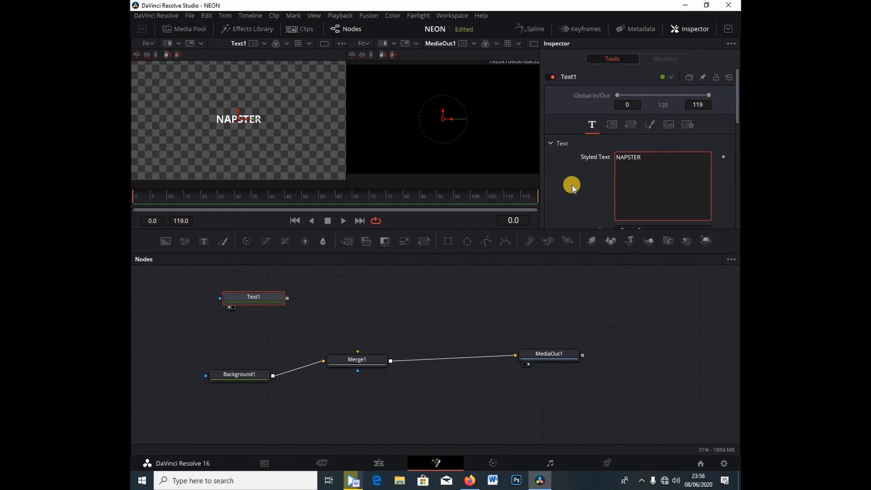
Enlarge the NAPSTER text to a size of 0.126
scroll(608, 170, "down", 1)
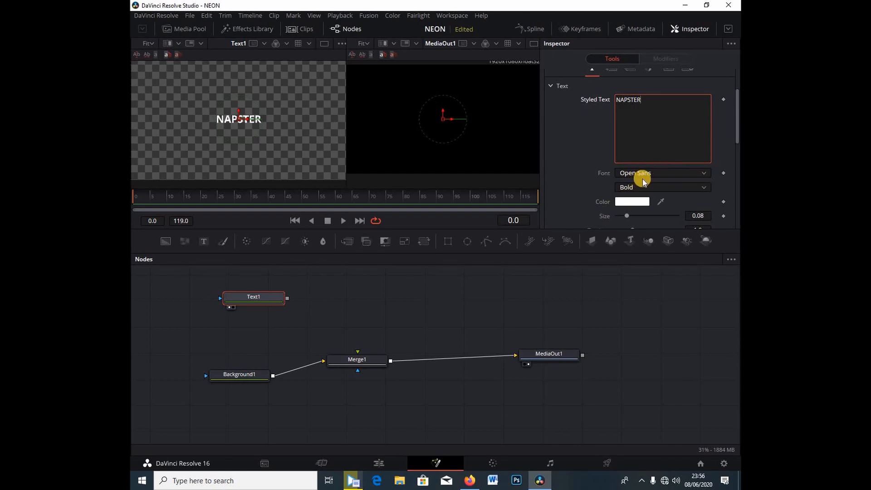
left_click(632, 217)
left_click_drag(634, 218, 634, 223)
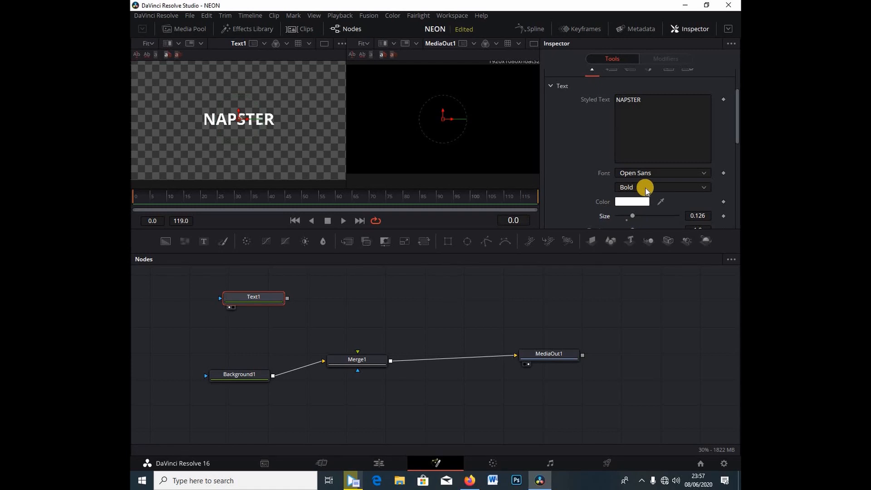
scroll(634, 191, "down", 3)
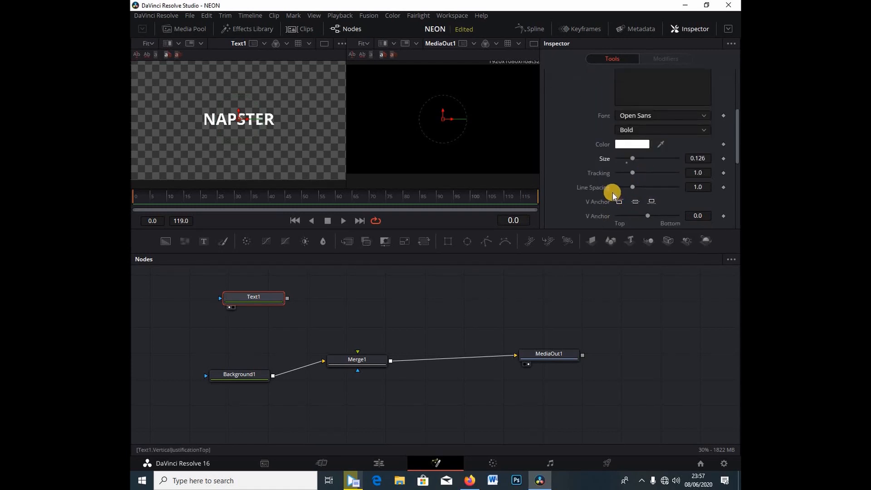
left_click(641, 146)
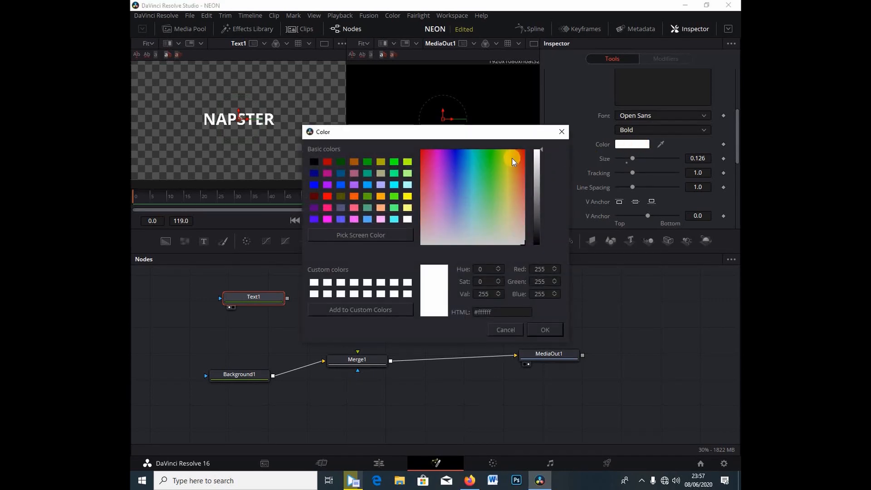
left_click(561, 130)
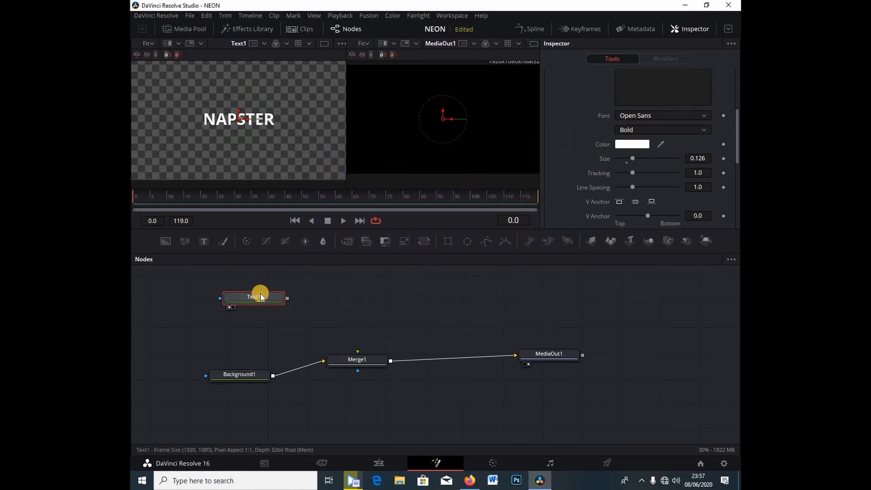
Add a Glow (Glo) node after Text1 and connect its output to the foreground input of Merge1
key("shift+space")
type("Glow")
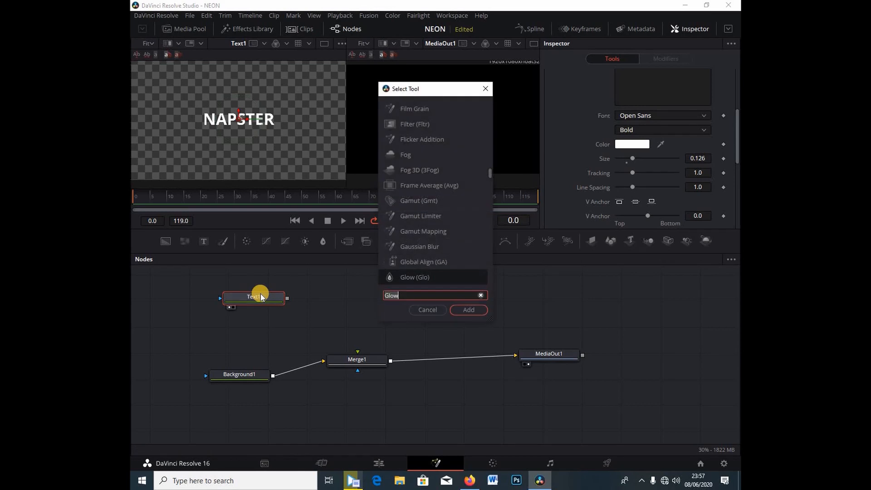
type("GLOW")
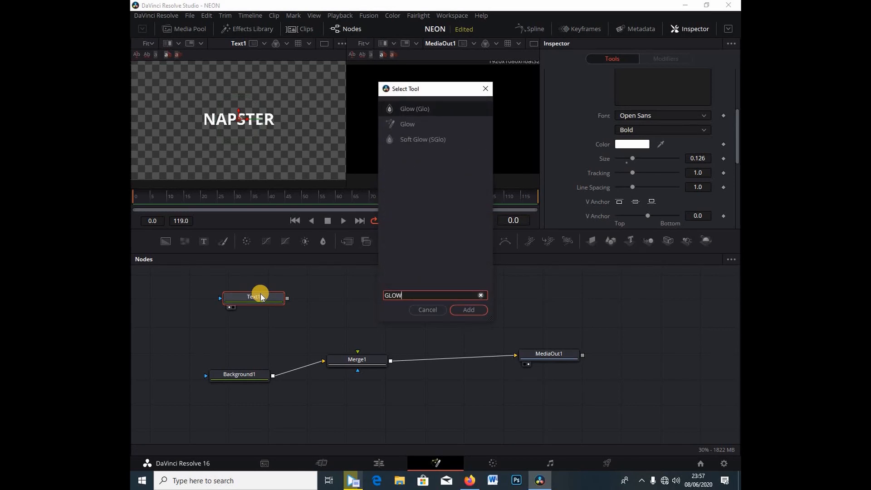
key("Return")
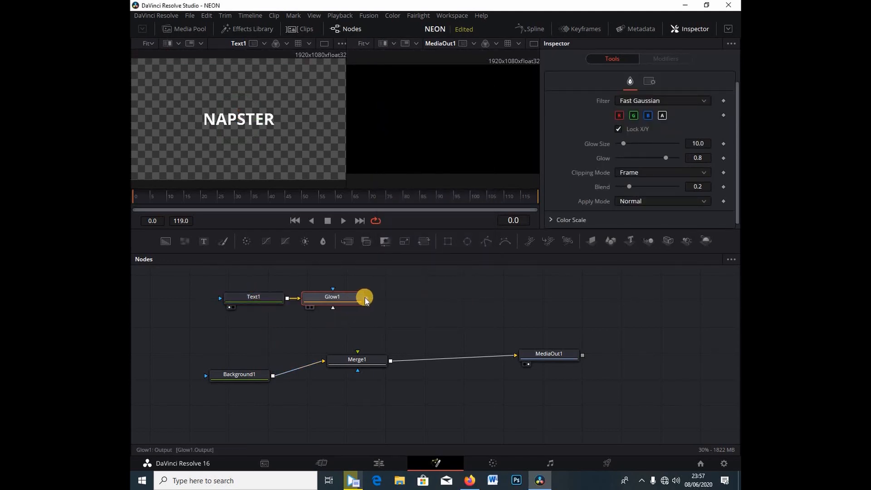
left_click_drag(367, 326, 361, 359)
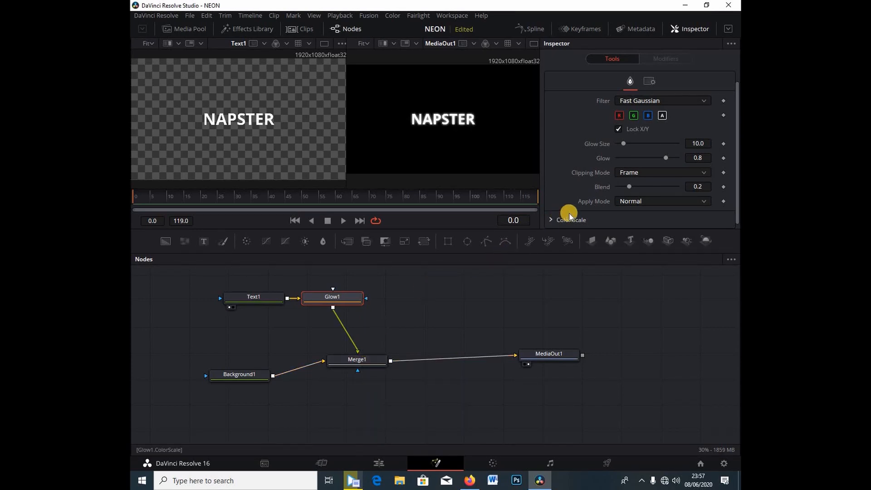
Try adjusting the Blend value of the Merge1 node
left_click(364, 360)
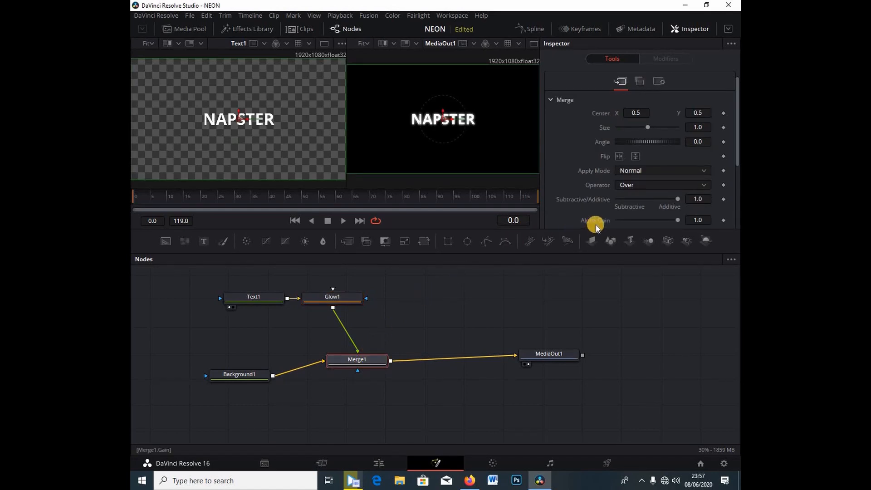
scroll(611, 206, "down", 3)
scroll(611, 206, "down", 3)
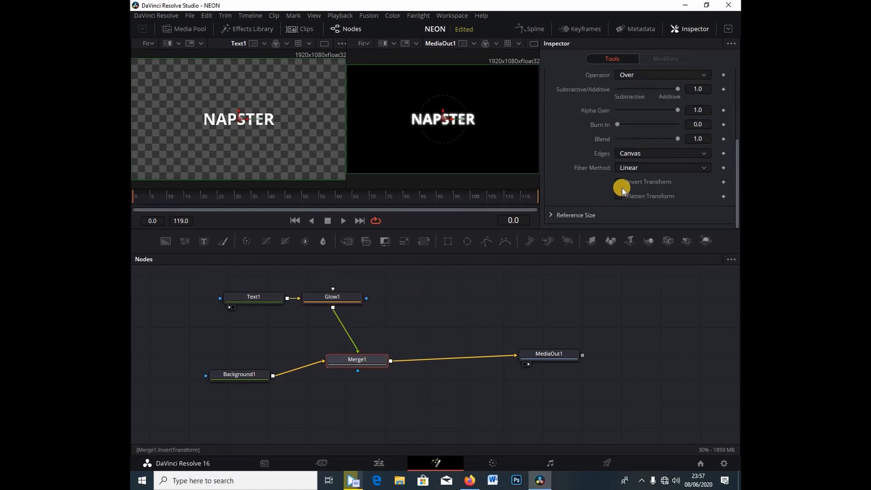
scroll(622, 188, "up", 3)
scroll(620, 177, "down", 3)
mouse_move(679, 141)
left_mouse_down()
mouse_move(595, 140)
mouse_move(679, 138)
left_mouse_up()
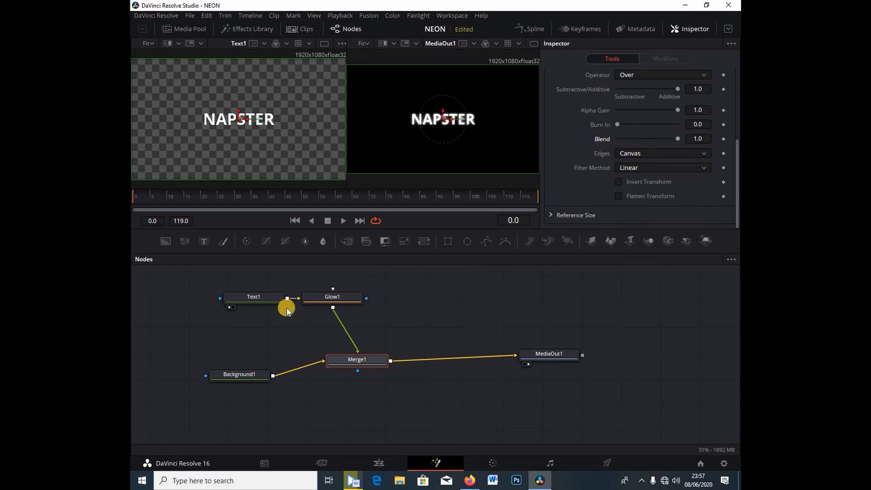
Increase the Glow1 node's glow size to about 21.3
left_click(338, 296)
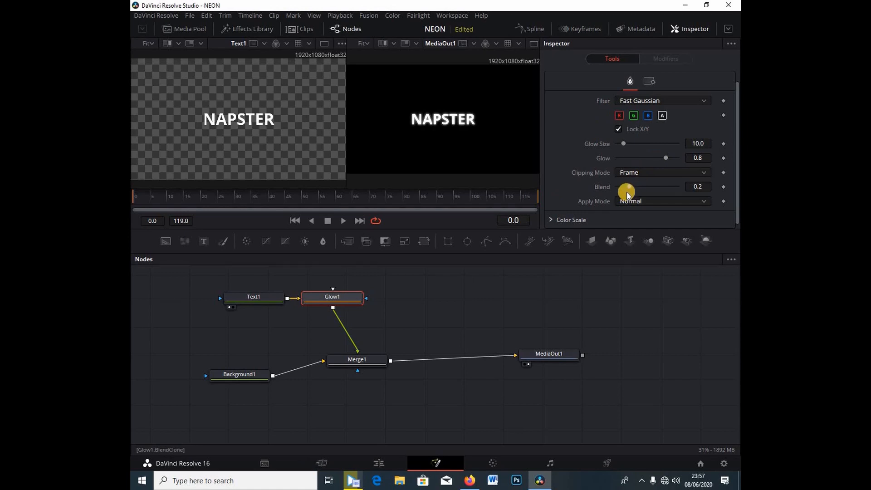
scroll(630, 187, "up", 1)
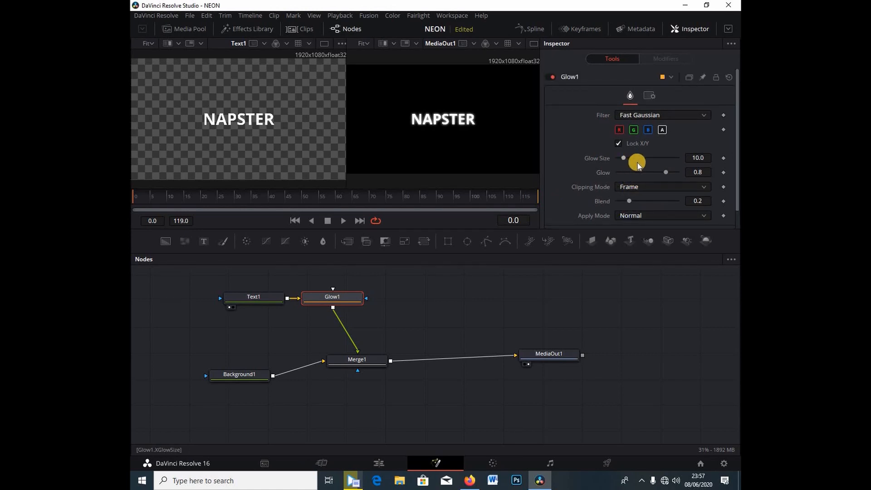
left_click_drag(623, 162, 627, 166)
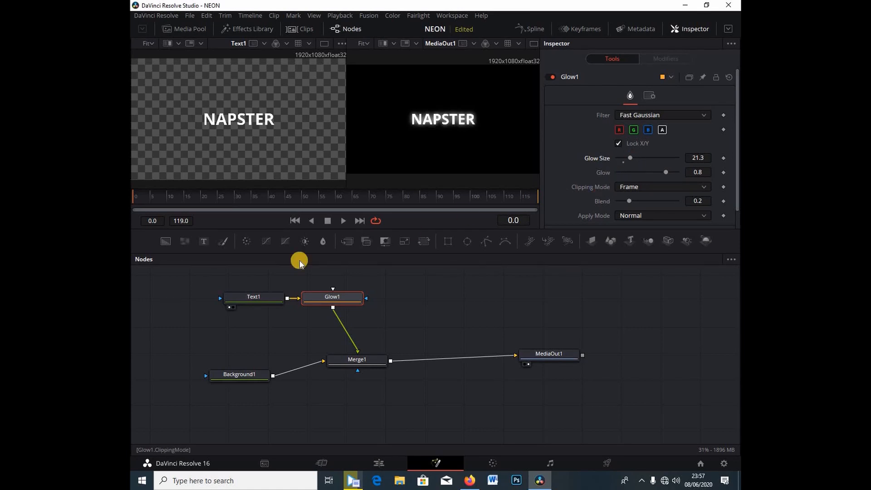
Change the NAPSTER text's colour in Text1 to cyan, #00ffff
left_click(253, 297)
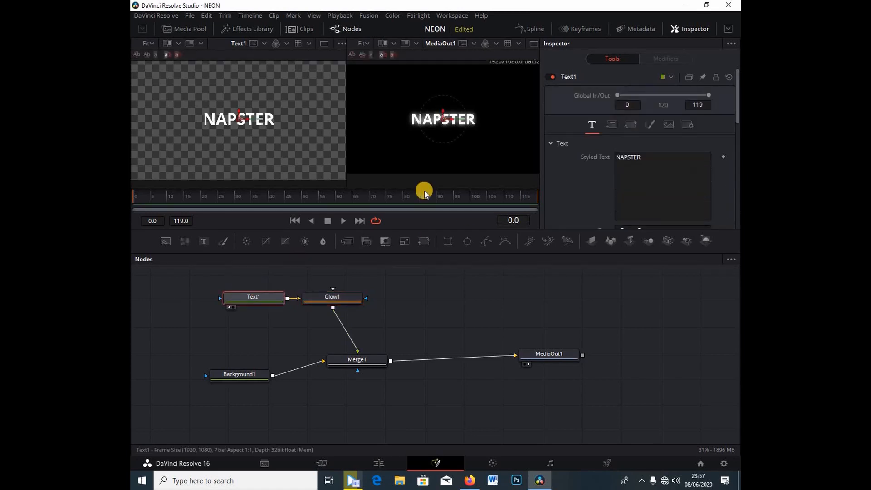
scroll(619, 154, "down", 3)
left_click(626, 145)
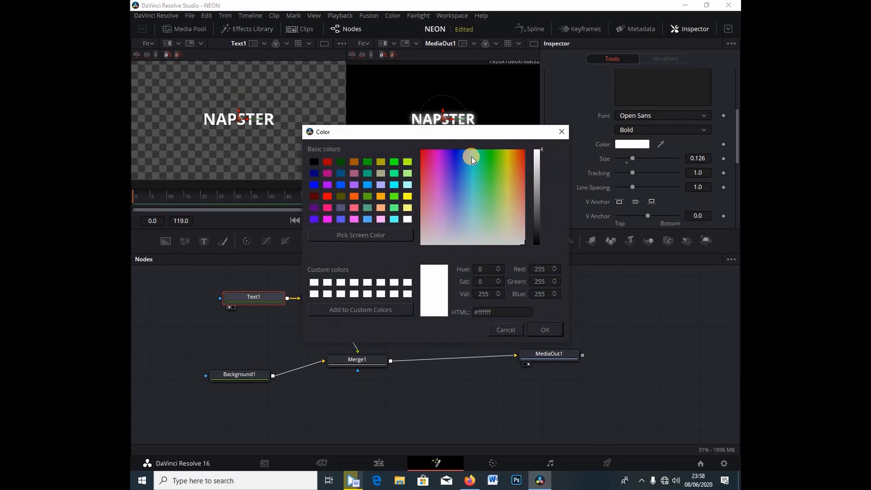
left_click(473, 151)
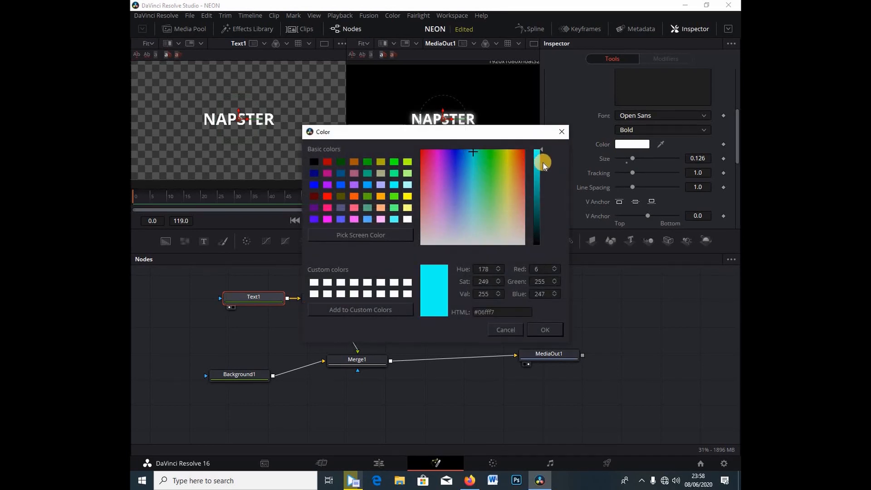
left_click(394, 186)
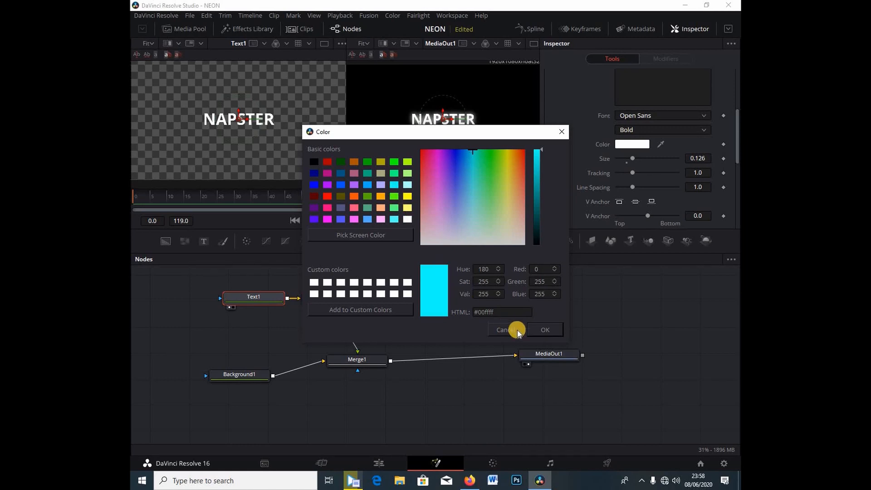
left_click(536, 329)
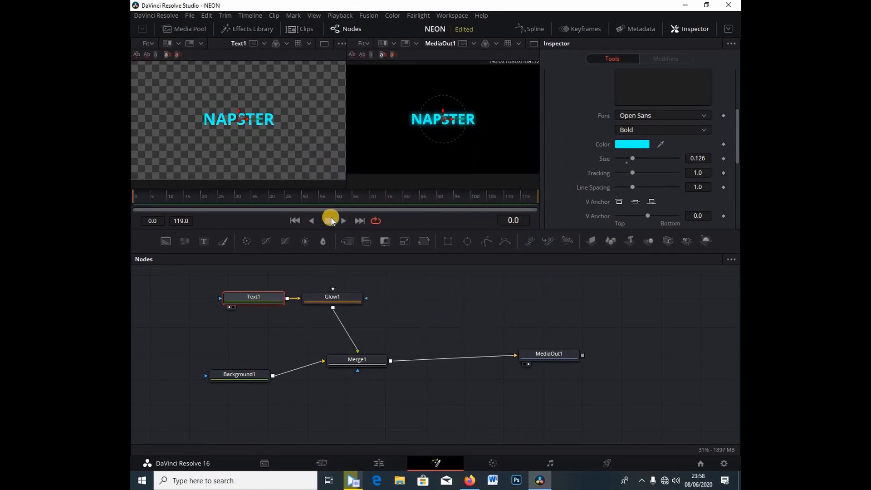
Strengthen Glow1 by setting its glow size to about 40.9, glow to 0.858 and blend to 0.236
left_click(353, 296)
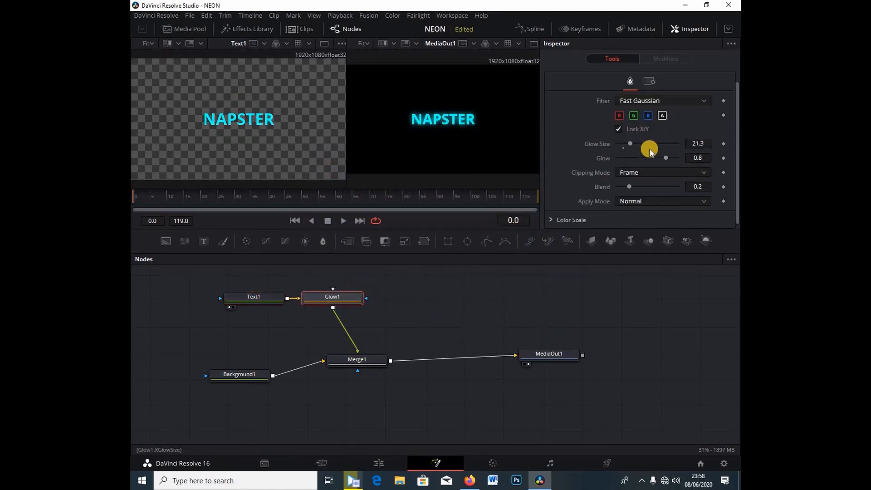
left_click_drag(631, 148, 669, 164)
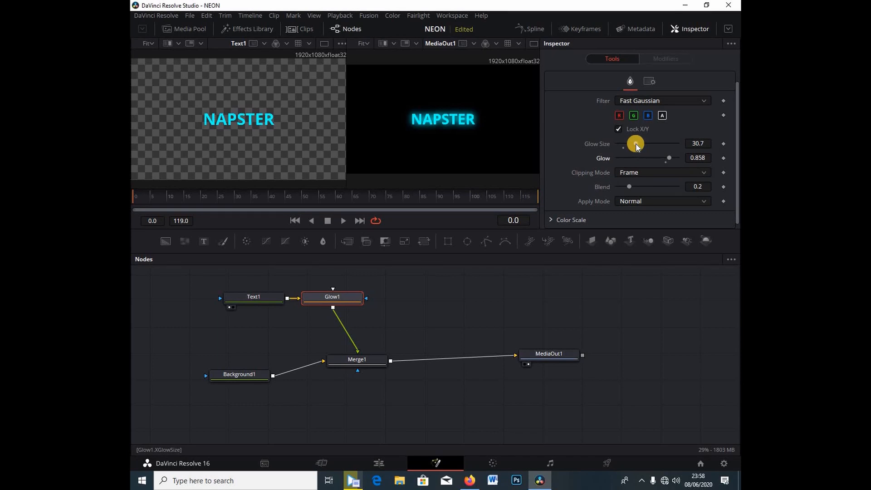
left_click_drag(637, 145, 639, 149)
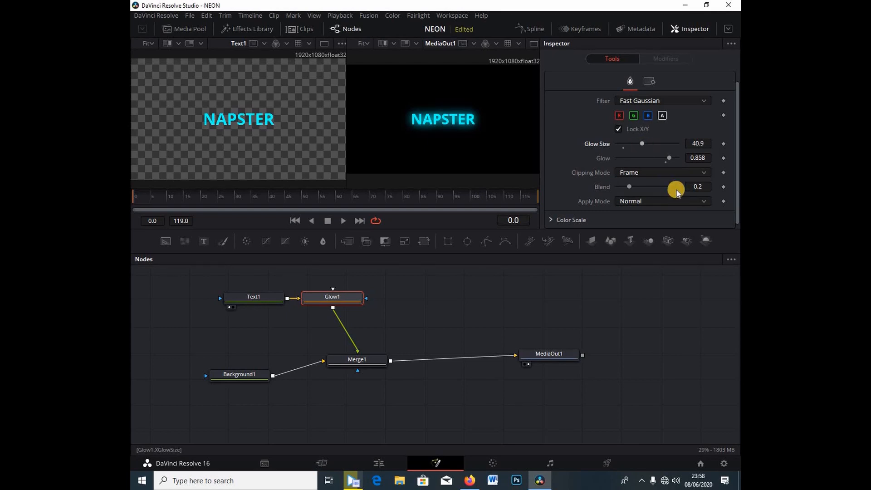
scroll(671, 178, "down", 1)
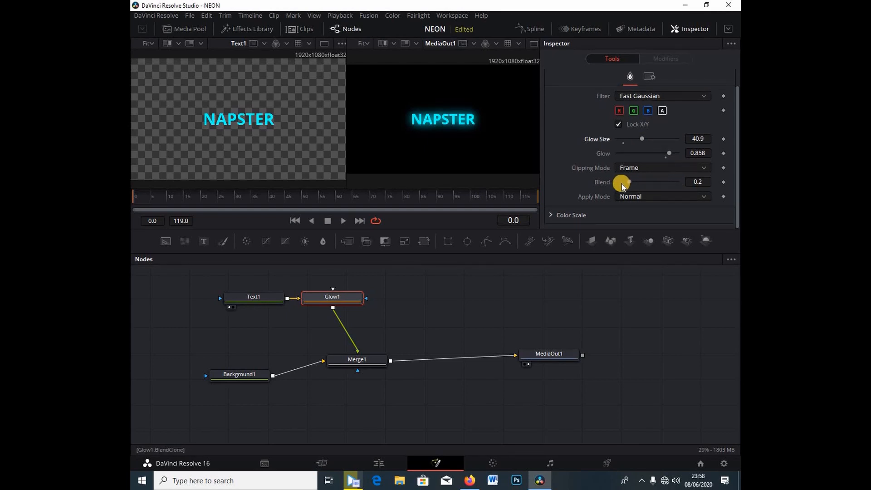
left_click(633, 184)
left_click_drag(634, 185, 634, 187)
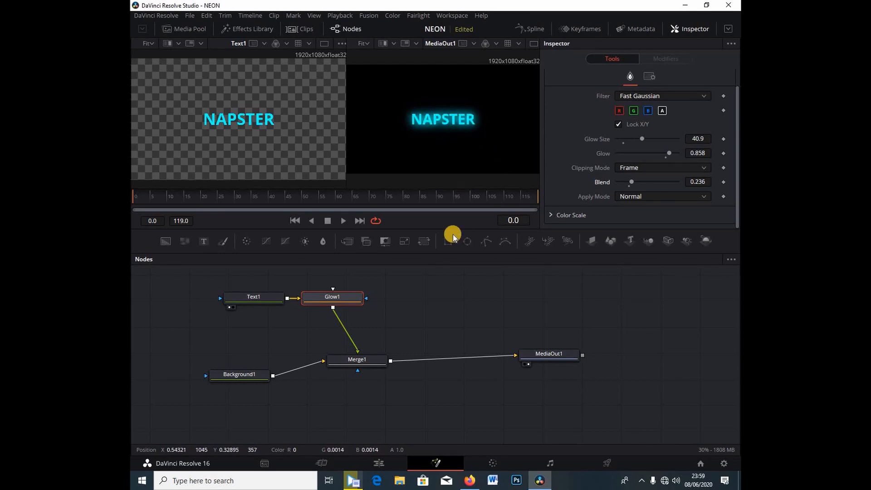
Change the appearance of Text1's first shading element to Text Outline
left_click(275, 298)
scroll(657, 168, "down", 2)
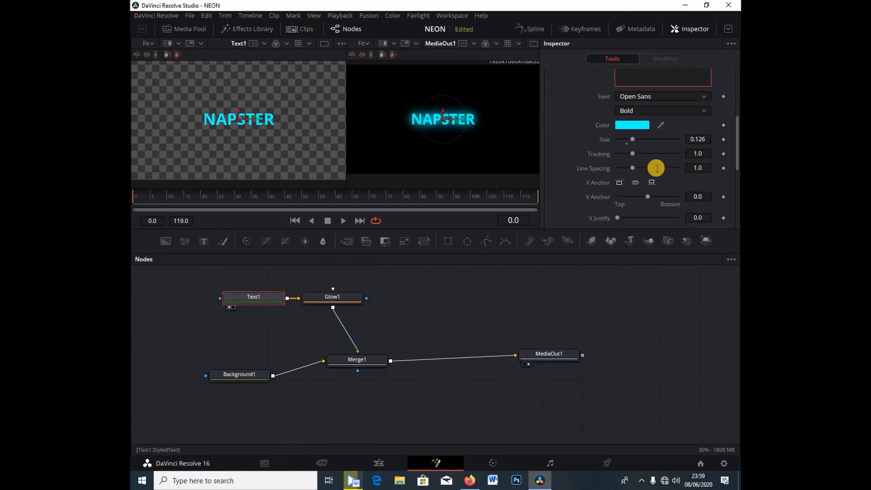
scroll(657, 168, "down", 4)
scroll(657, 169, "up", 6)
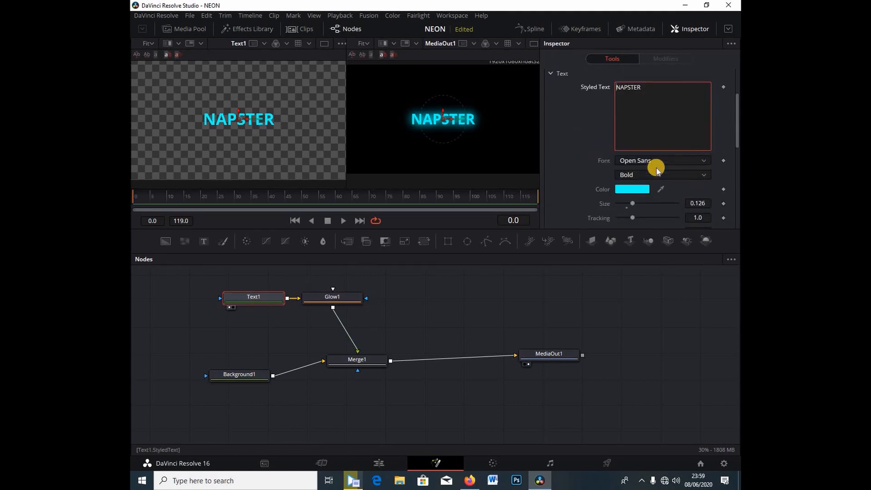
scroll(657, 166, "up", 3)
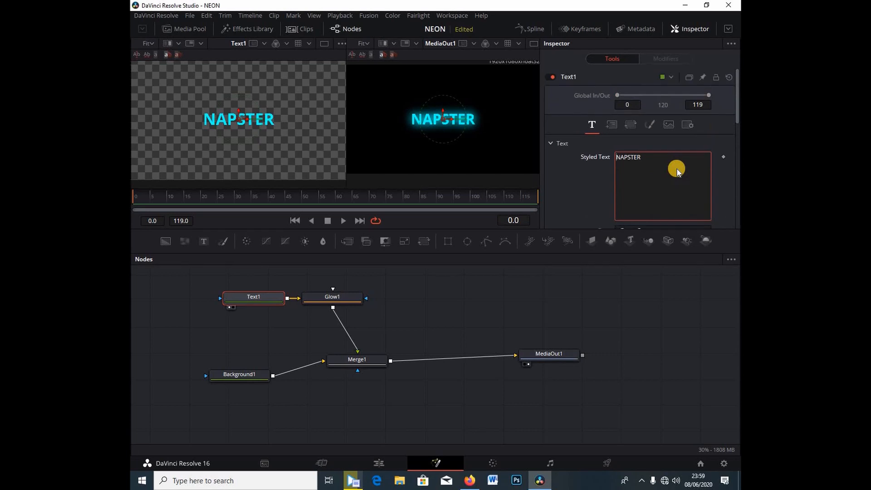
left_click(649, 125)
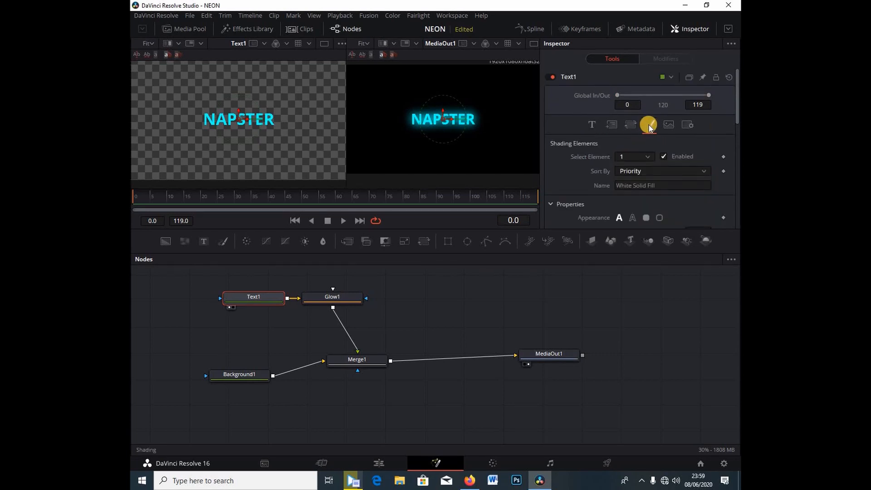
left_click(633, 219)
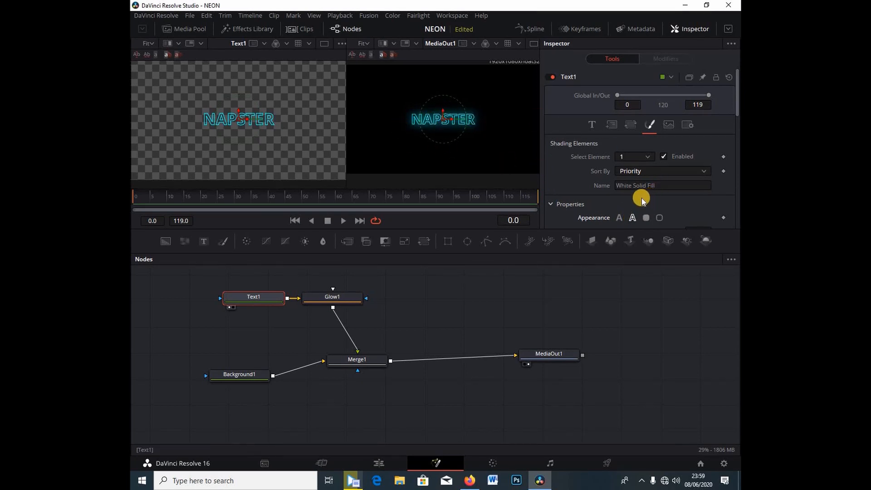
Set the blending of Text1's outline shading element to Solid
scroll(628, 177, "down", 4)
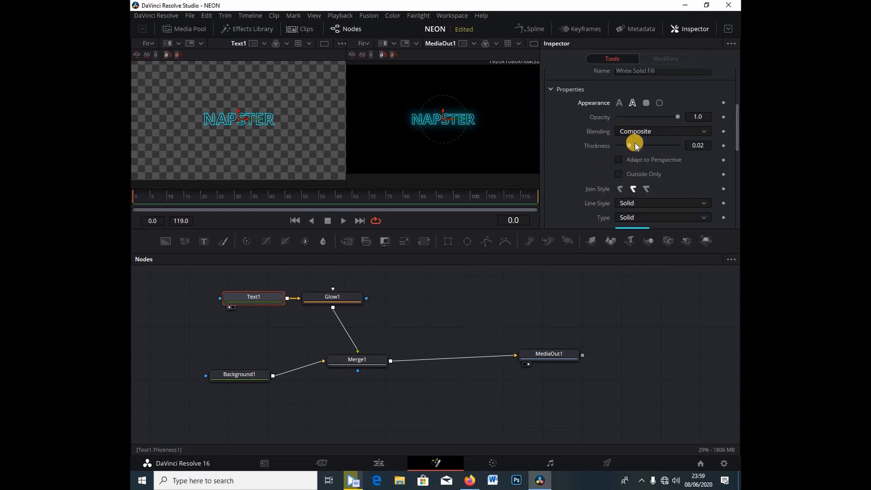
scroll(635, 161, "down", 2)
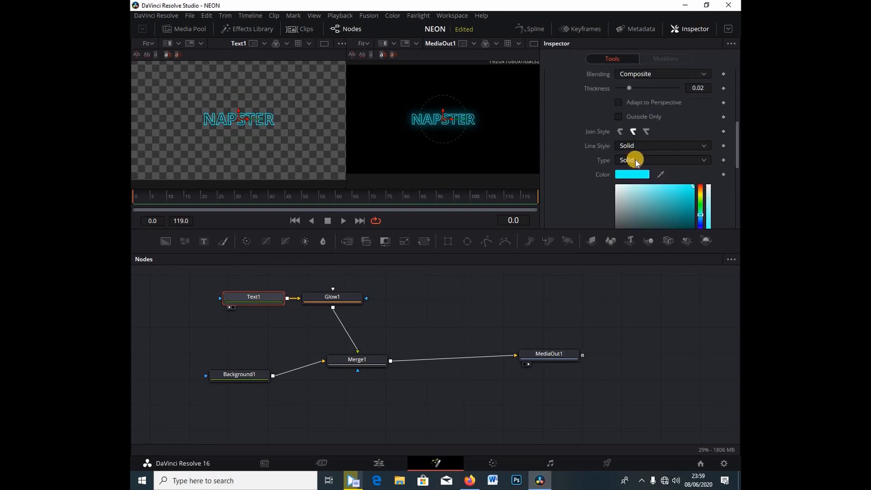
scroll(668, 152, "down", 4)
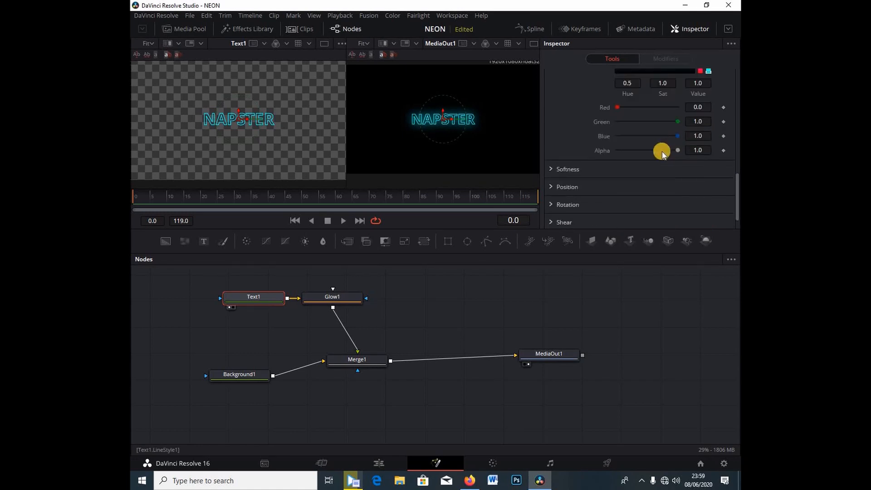
scroll(647, 157, "down", 1)
scroll(646, 154, "up", 6)
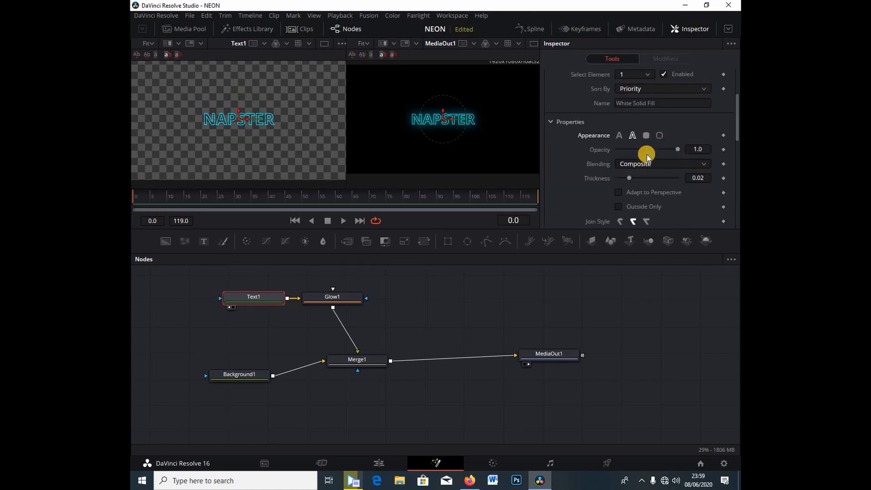
scroll(630, 122, "down", 2)
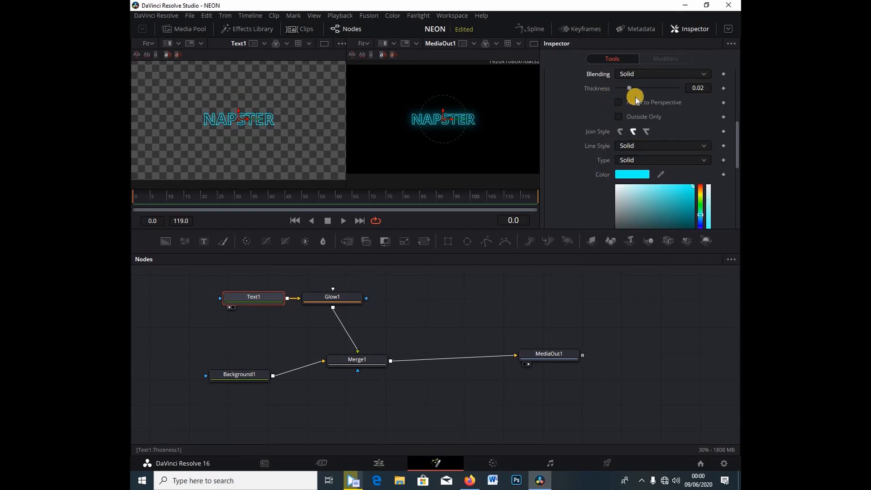
left_click(646, 131)
scroll(641, 100, "up", 3)
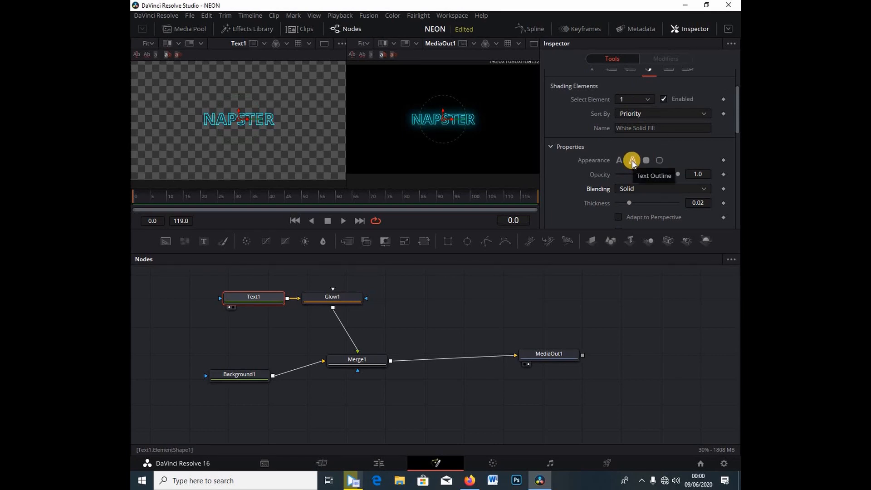
Try the Dash line style on the NAPSTER outline and view it without the on-screen text controls
scroll(635, 177, "down", 3)
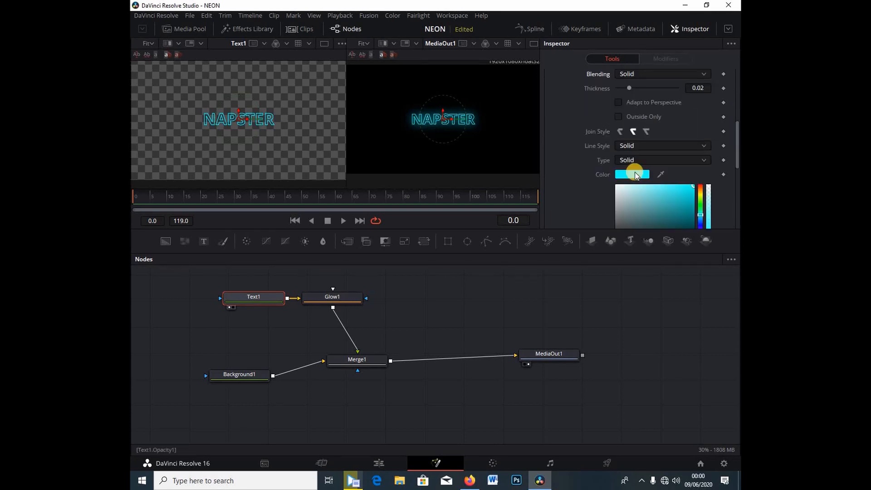
scroll(635, 175, "down", 2)
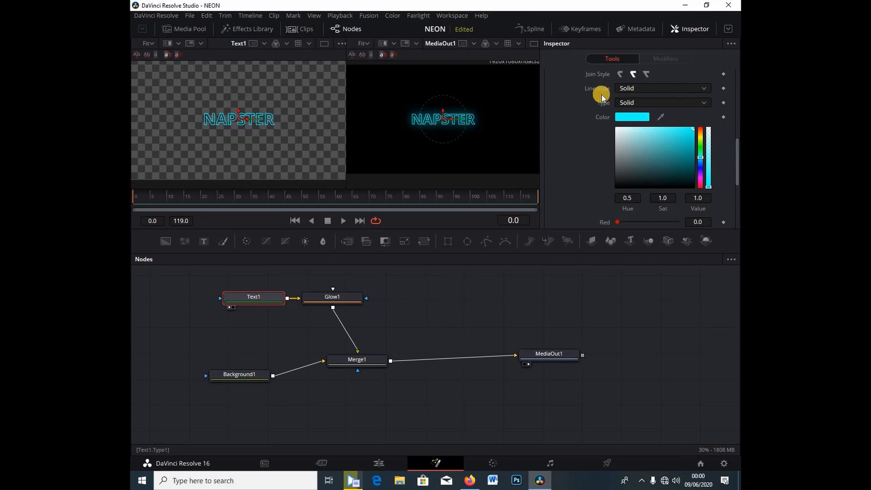
left_click(637, 89)
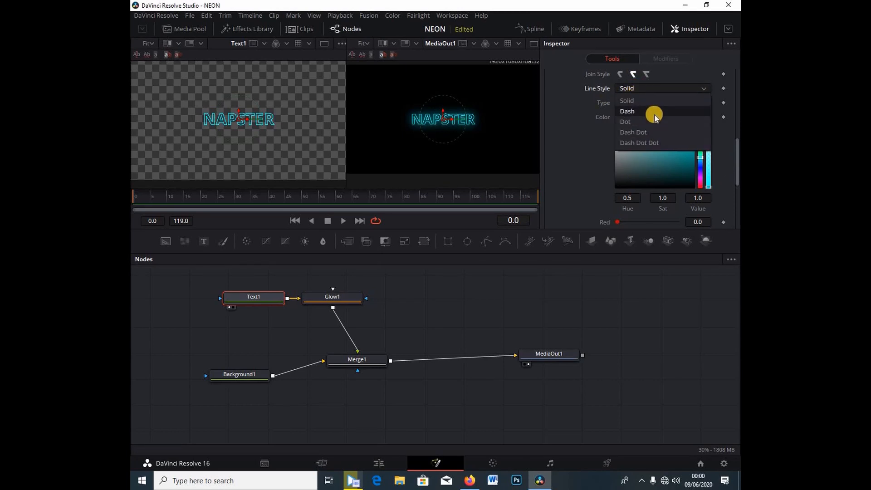
left_click(655, 116)
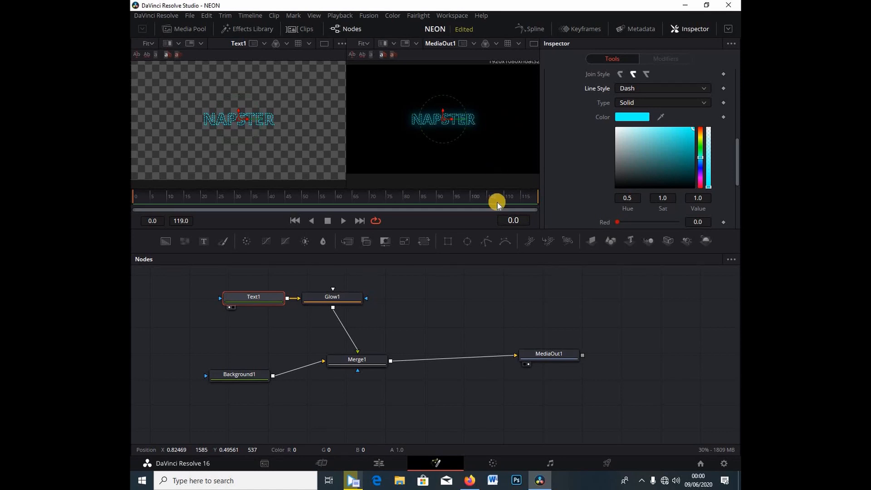
left_click(550, 353)
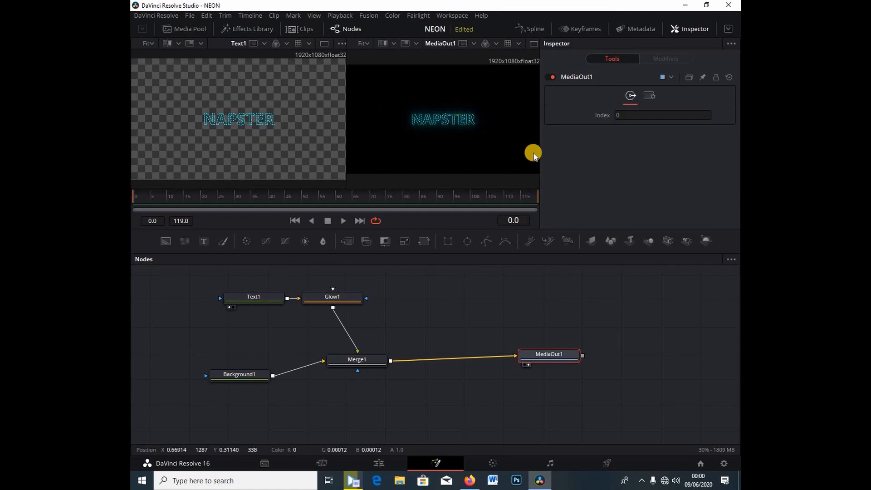
Set the line style of Text1's outline to Dot
left_click(275, 300)
scroll(653, 185, "down", 8)
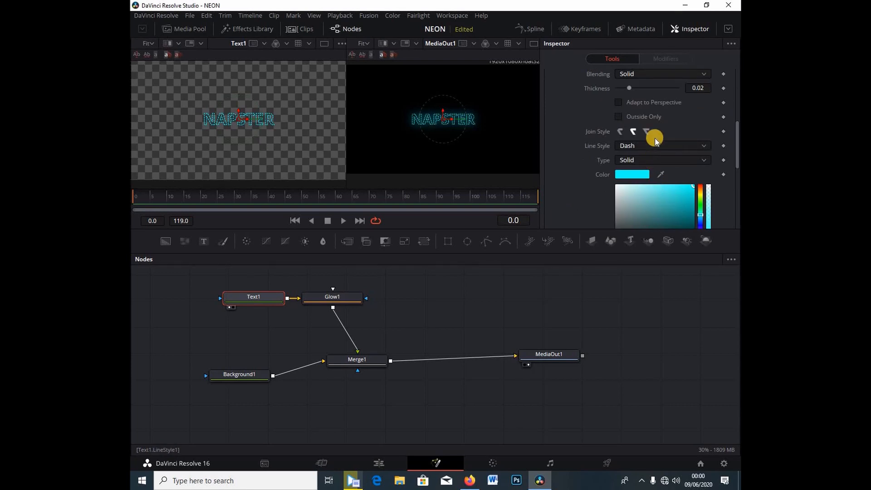
left_click(654, 144)
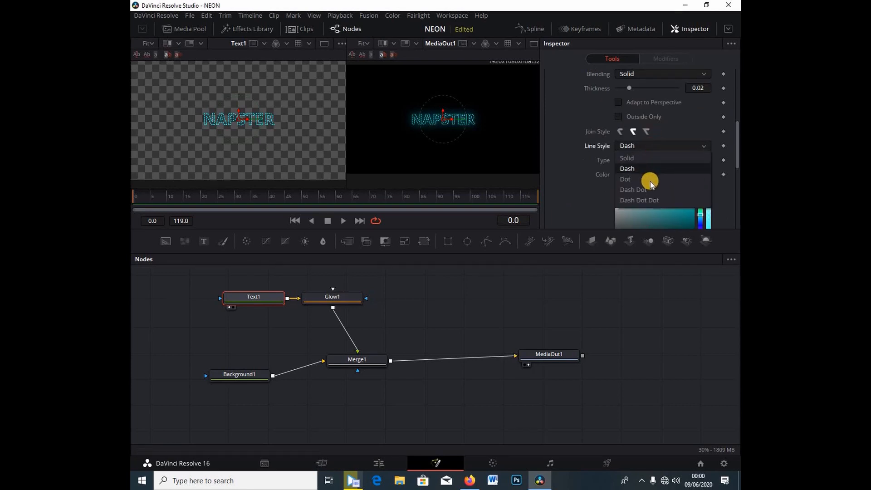
left_click(649, 181)
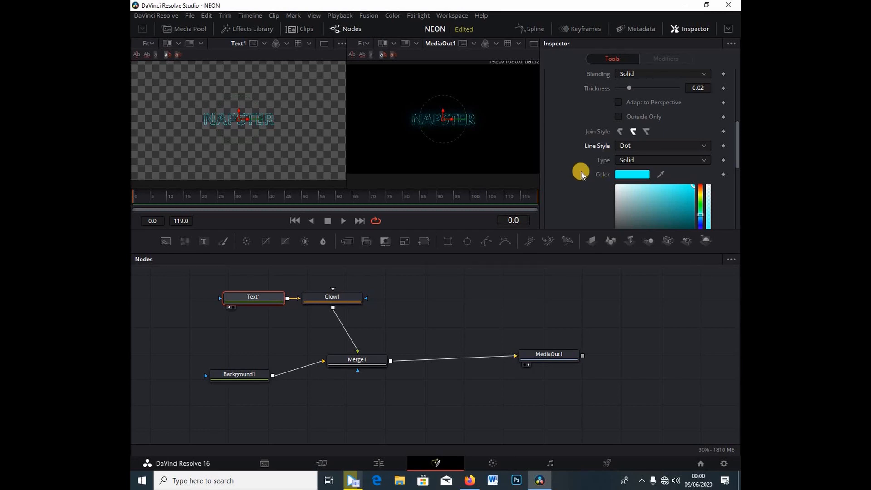
View the dotted NAPSTER outline without the text controls and set the line style of Text1's outline to Dash
left_click(568, 357)
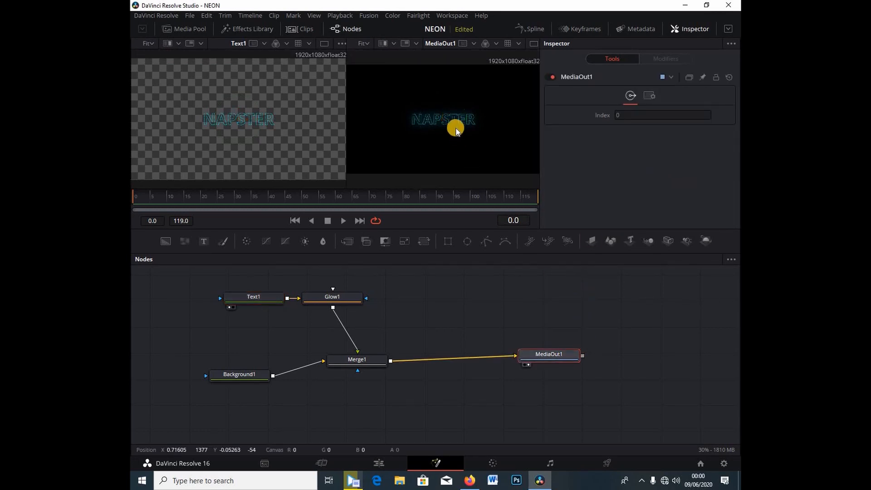
left_click(272, 297)
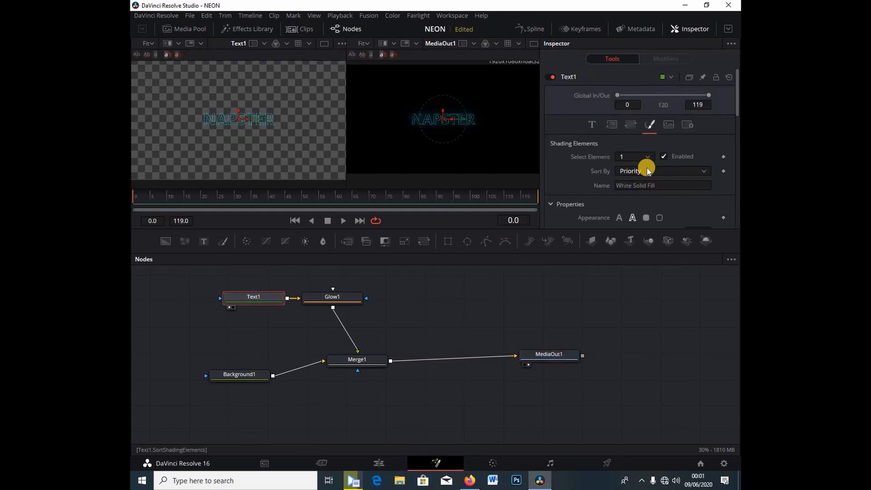
scroll(646, 169, "down", 4)
scroll(647, 168, "down", 2)
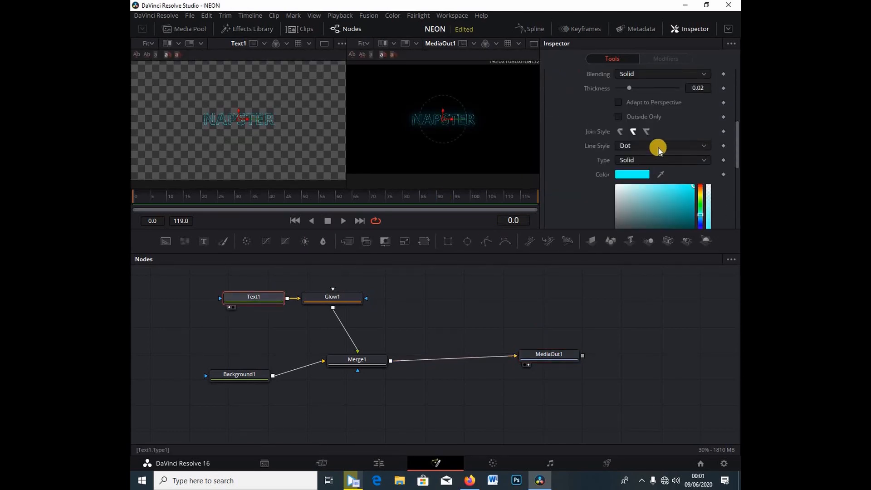
left_click(658, 146)
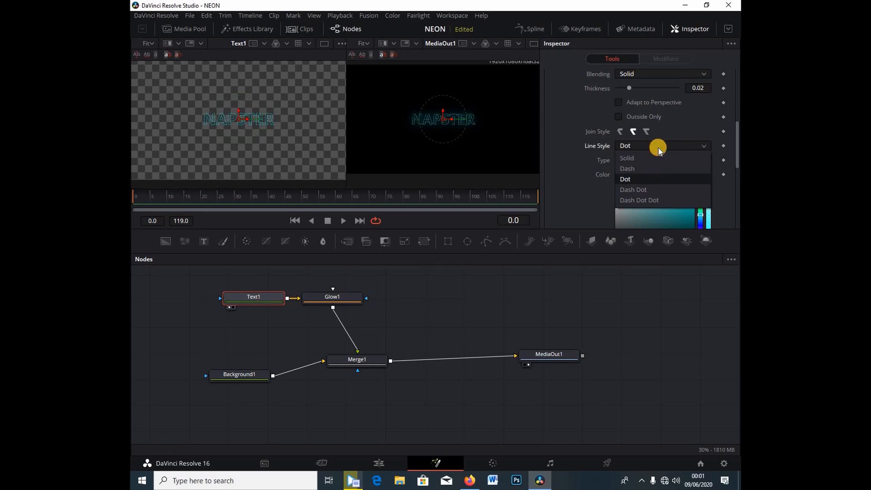
left_click(646, 169)
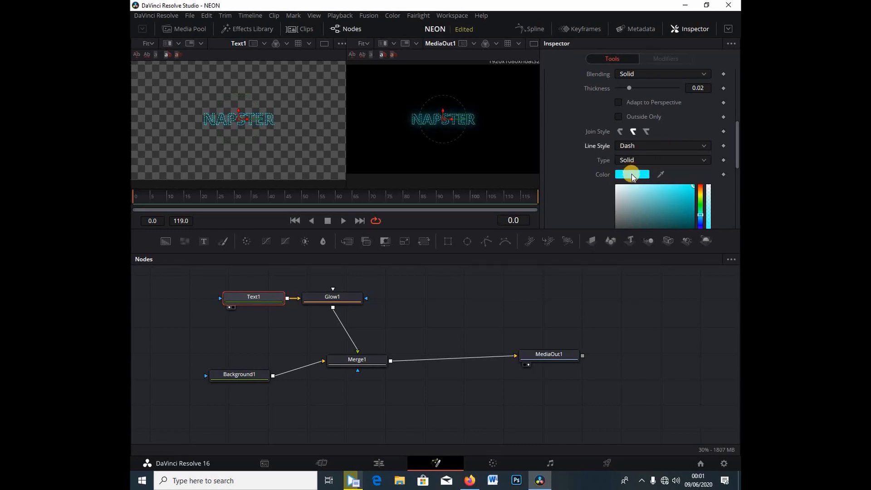
Change the fill type of Text1's outline shading element to Gradient
left_click(641, 161)
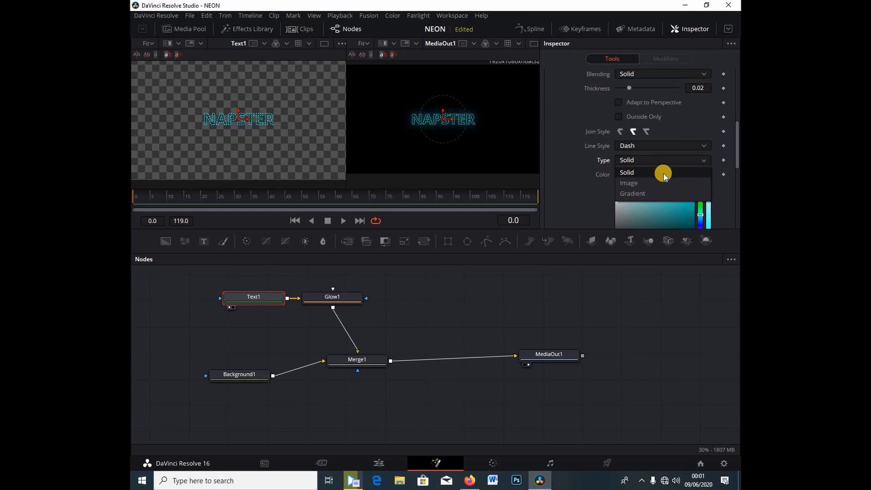
left_click(657, 186)
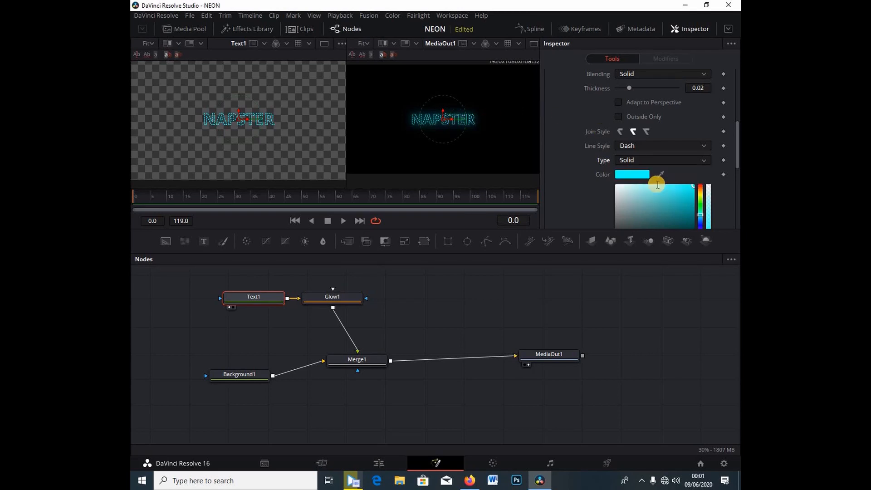
left_click(655, 159)
left_click(641, 192)
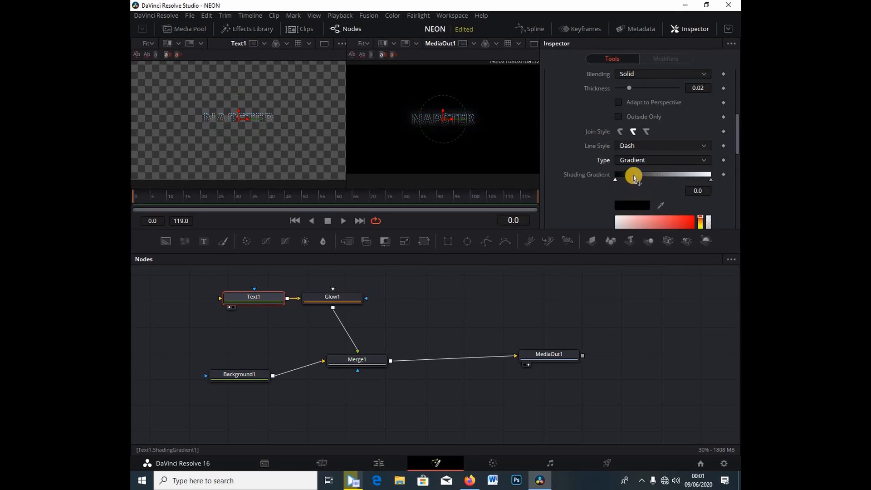
Try to recolor the black start of the shading gradient to cyan with the color picker
left_click(630, 207)
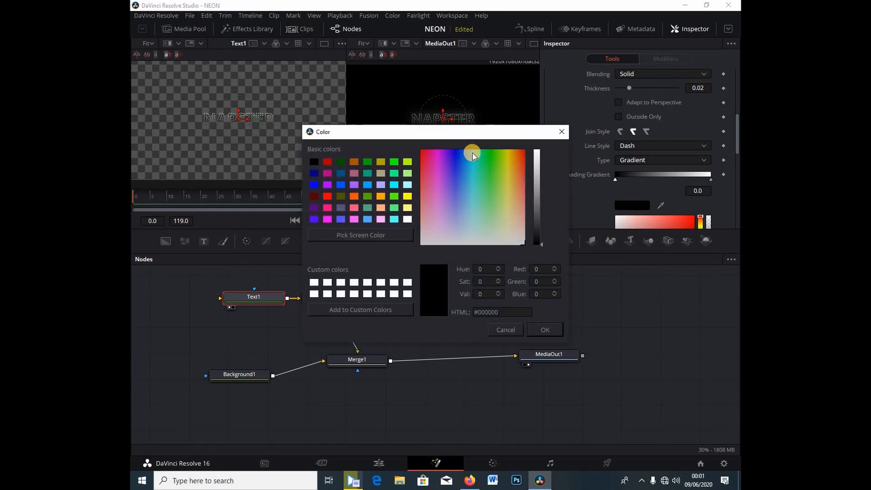
left_click(473, 153)
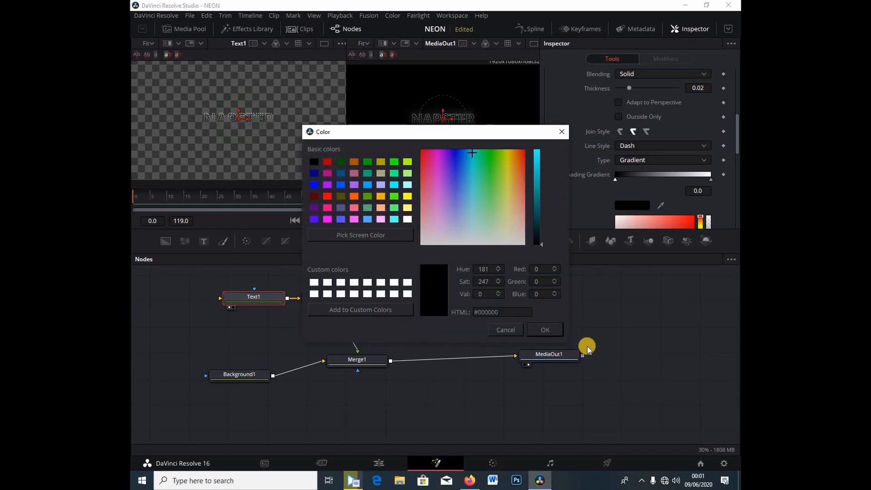
left_click(548, 330)
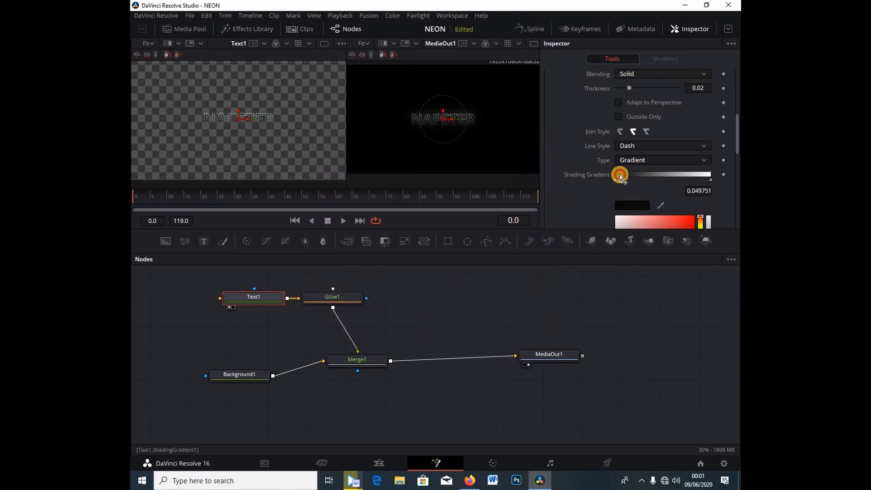
Add a stop near the black end of the shading gradient, color it light blue and shift it slightly inward
left_click_drag(620, 176, 628, 194)
scroll(631, 188, "down", 2)
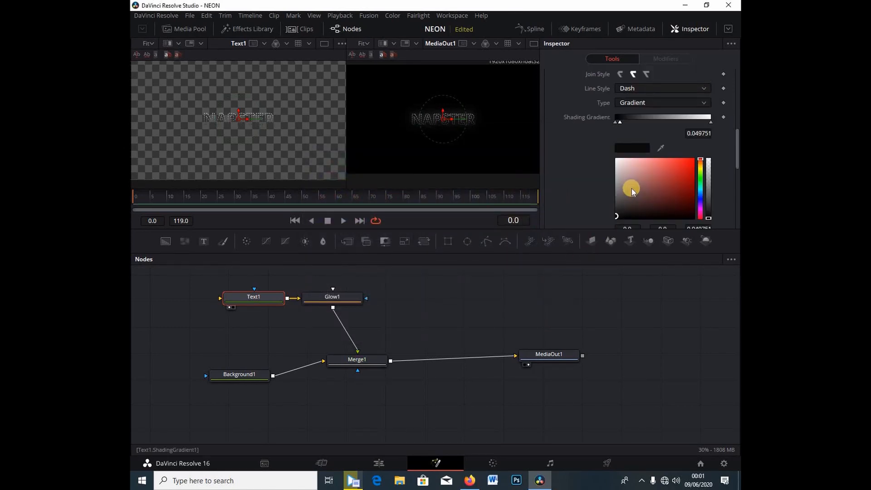
scroll(630, 162, "up", 1)
left_click(700, 190)
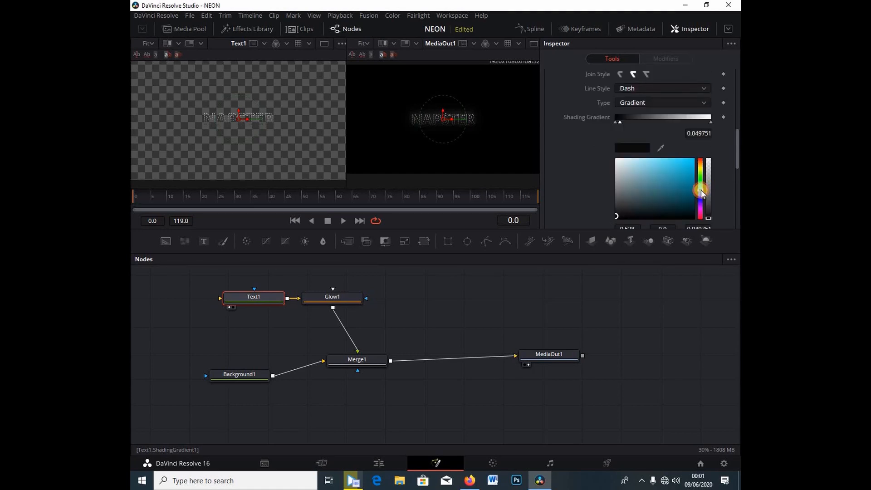
left_click(673, 162)
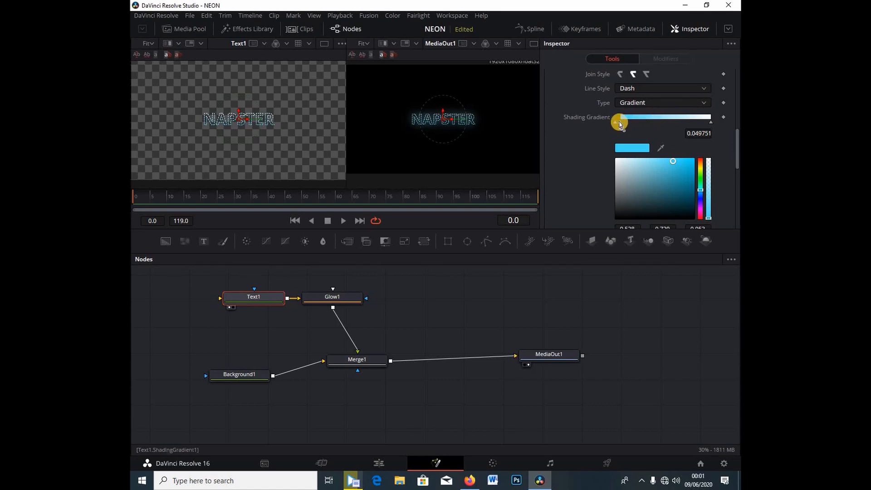
mouse_move(620, 123)
left_mouse_down()
mouse_move(610, 121)
mouse_move(626, 123)
left_mouse_up()
Add a pink stop near the white end of the shading gradient and move it to about 0.62
left_click(706, 119)
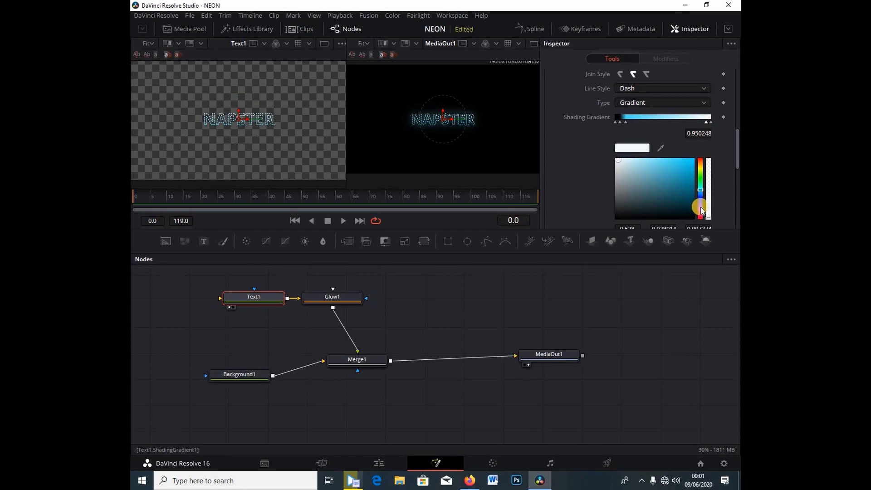
left_click(700, 209)
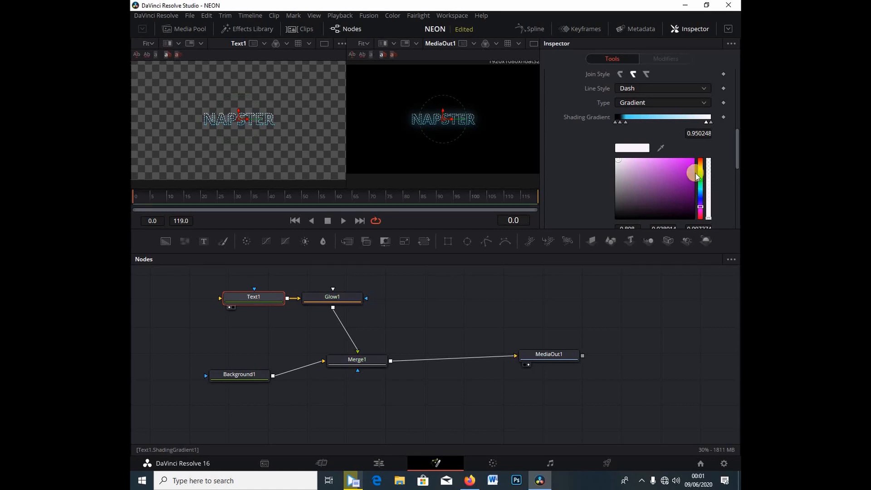
left_click(665, 161)
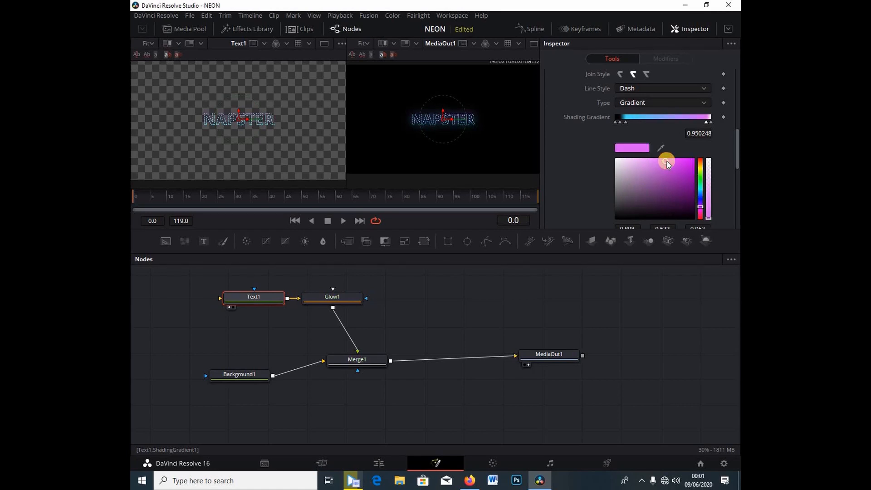
left_click_drag(694, 125, 674, 124)
Move the gradient's light blue stop to about 0.27 and add a near-white stop at about 0.48
left_click(625, 122)
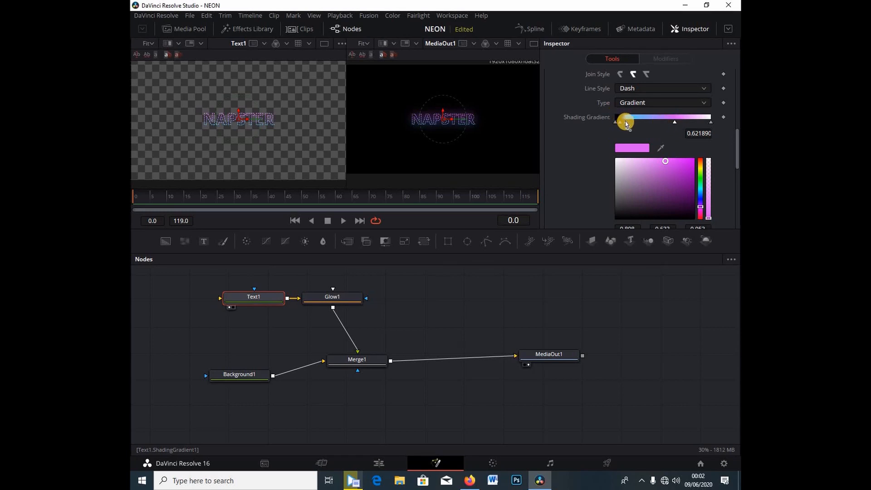
left_click_drag(627, 123, 641, 125)
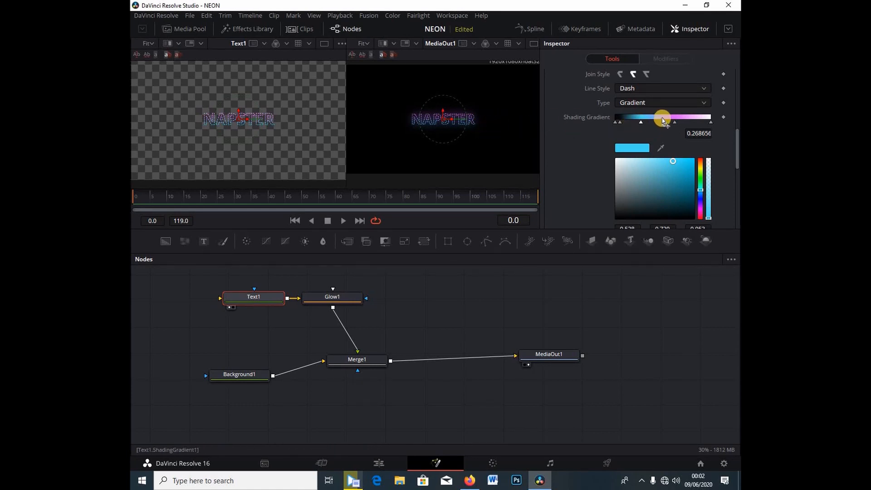
left_click(662, 119)
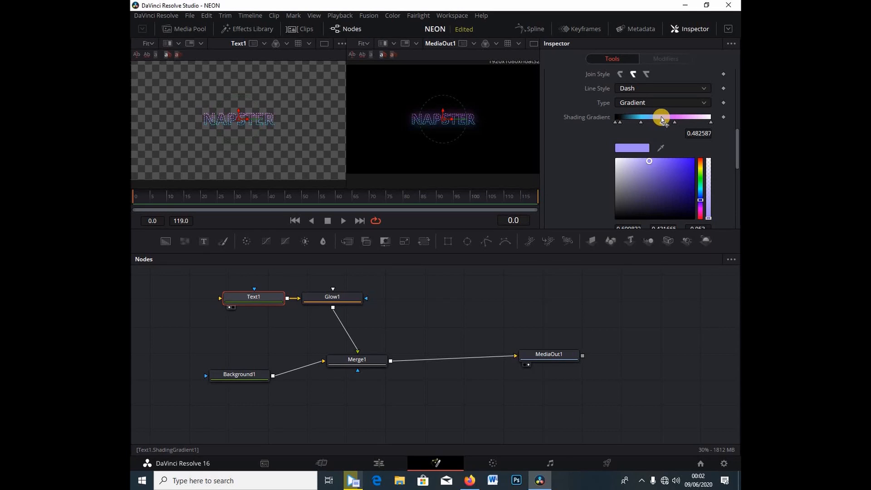
left_click(617, 162)
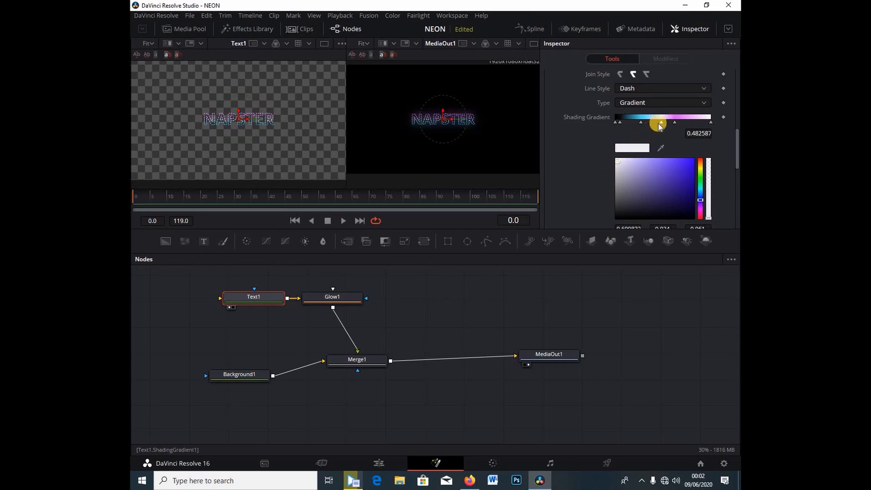
Reposition the gradient stops: pink to about 0.69, near-white to about 0.50 and light blue to about 0.30
mouse_move(663, 125)
left_mouse_down()
mouse_move(656, 129)
mouse_move(682, 126)
left_mouse_up()
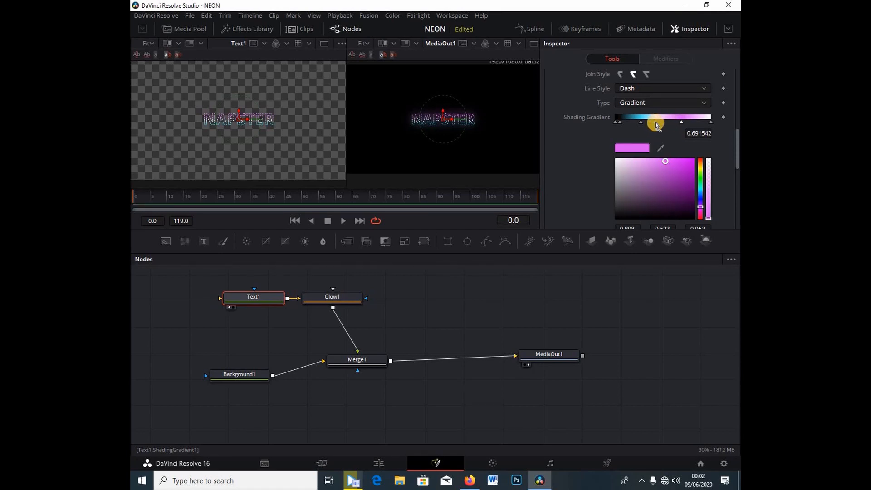
left_click(663, 126)
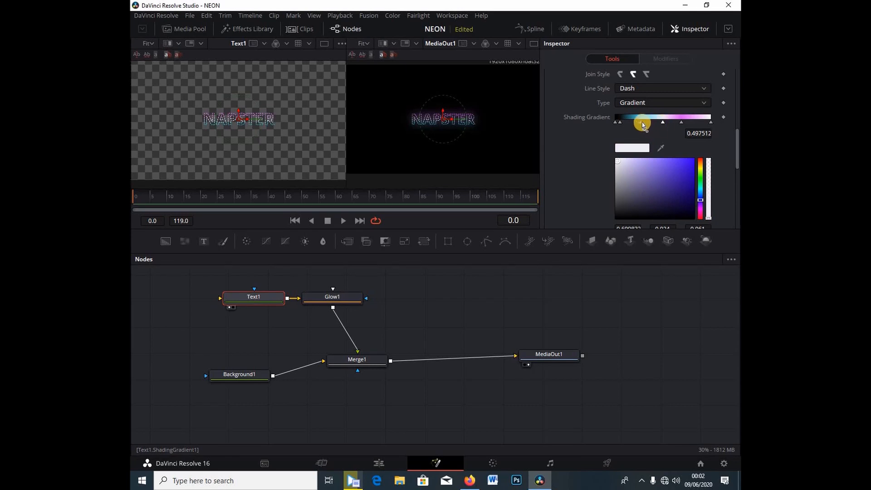
left_click(641, 122)
mouse_move(649, 124)
left_mouse_down()
mouse_move(613, 127)
mouse_move(647, 124)
left_mouse_up()
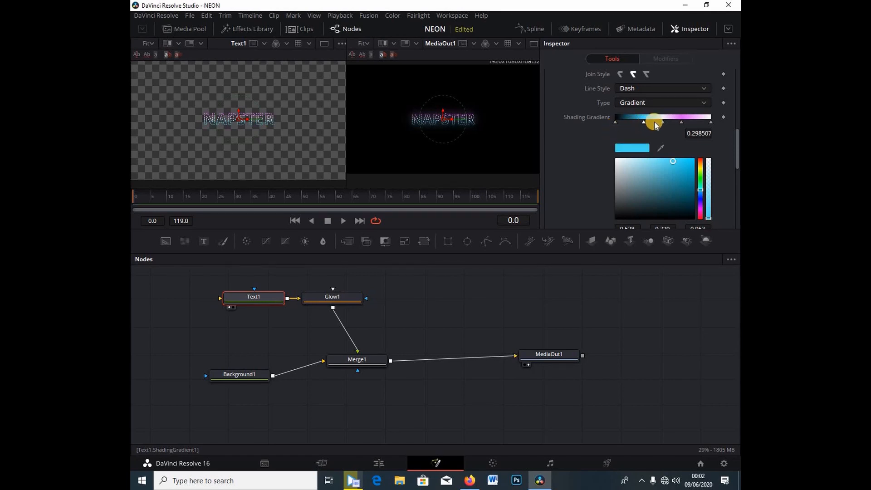
Add a second near-white gradient stop at about 0.40 and spread the two near-white stops apart, the original one to about 0.54
left_click(654, 120)
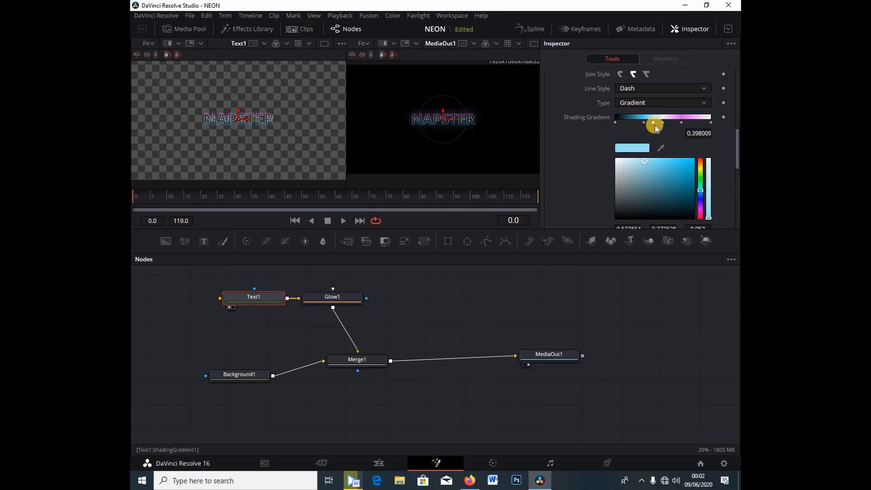
left_click_drag(621, 163, 614, 168)
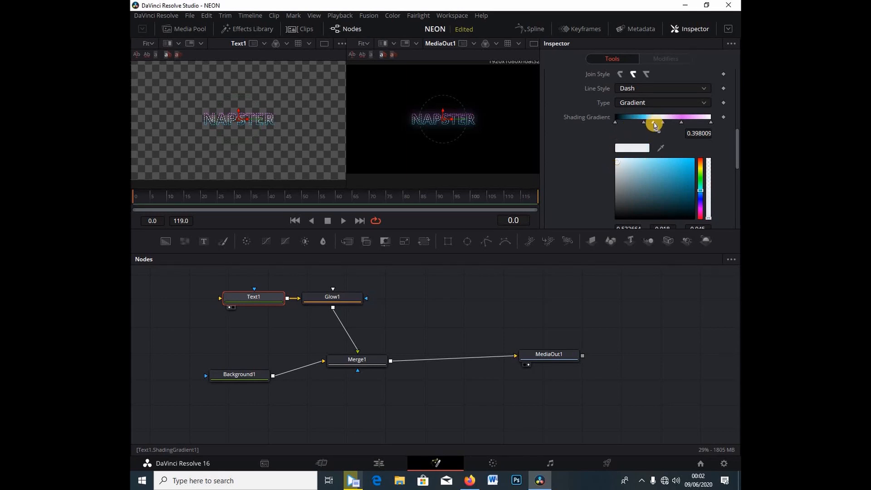
left_click_drag(654, 123, 651, 123)
left_click_drag(663, 125, 667, 126)
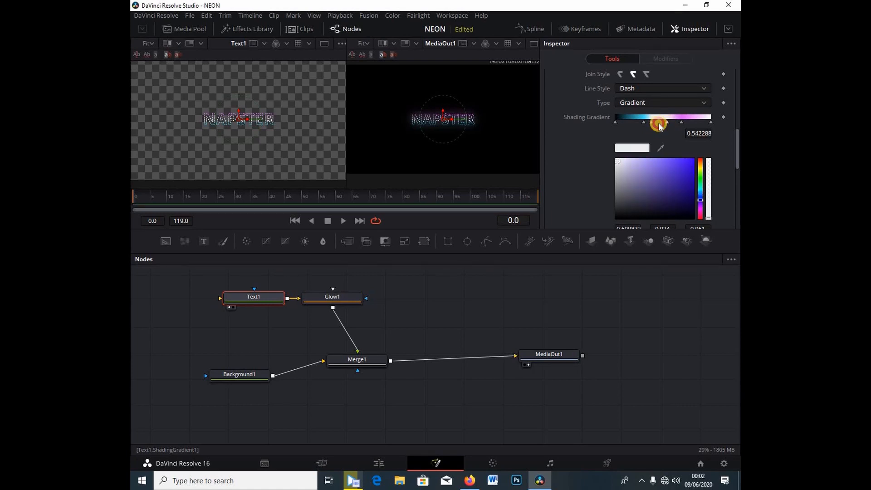
Examine the gradient NAPSTER glow up close in a single MediaOut1 viewer with the Inspector hidden, then fit the view
left_click(565, 352)
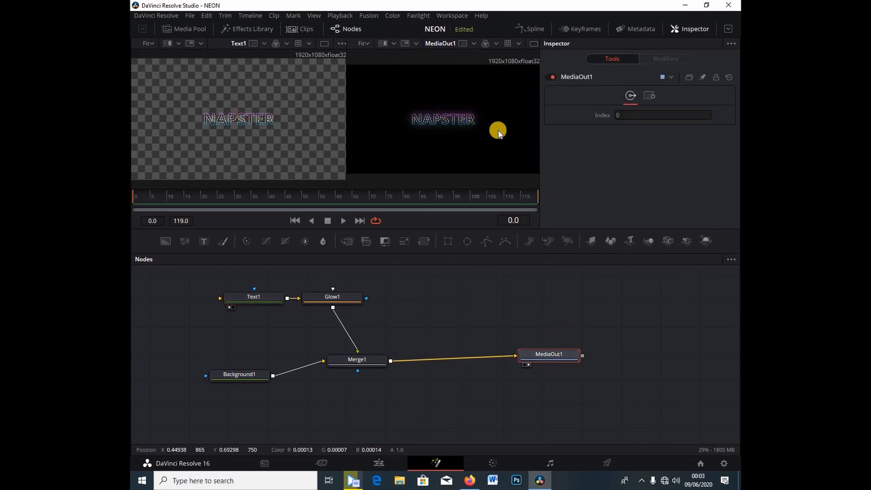
scroll(498, 131, "up", 5)
scroll(499, 132, "down", 5)
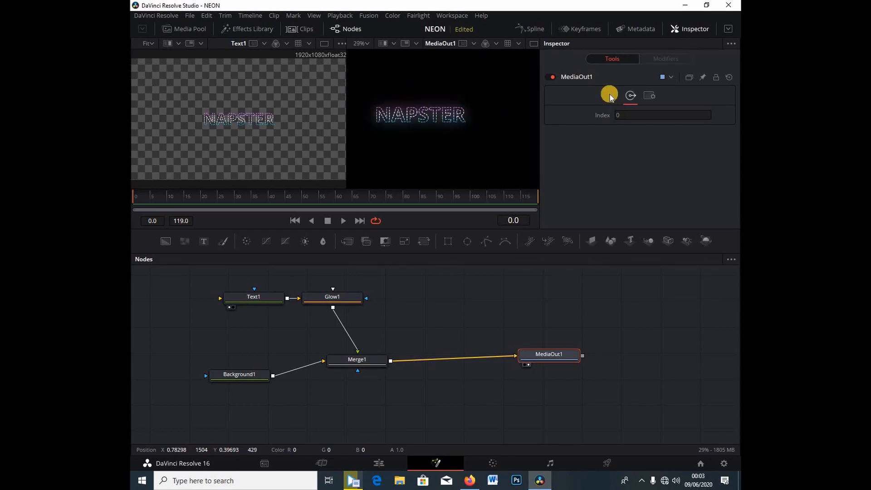
left_click(699, 28)
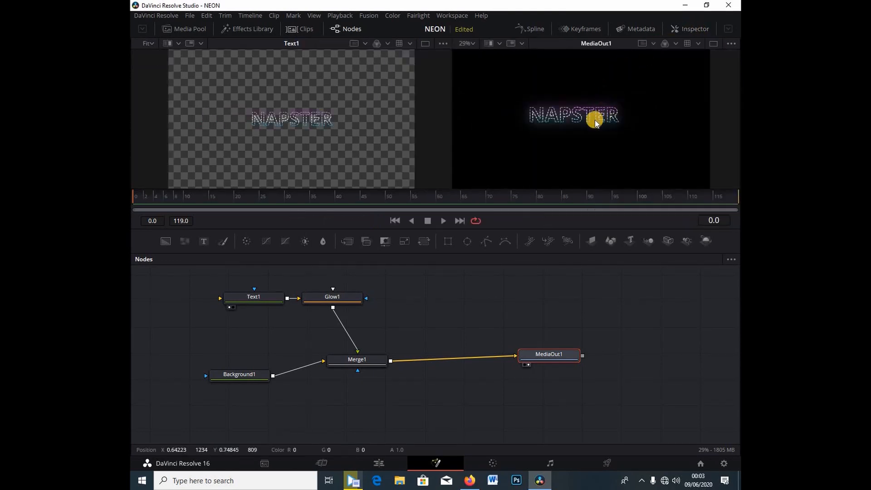
left_click(698, 44)
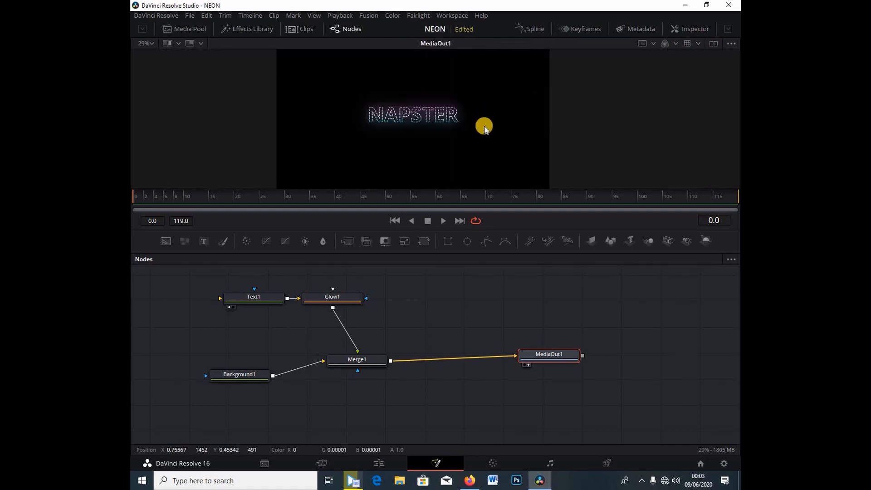
scroll(483, 123, "up", 3)
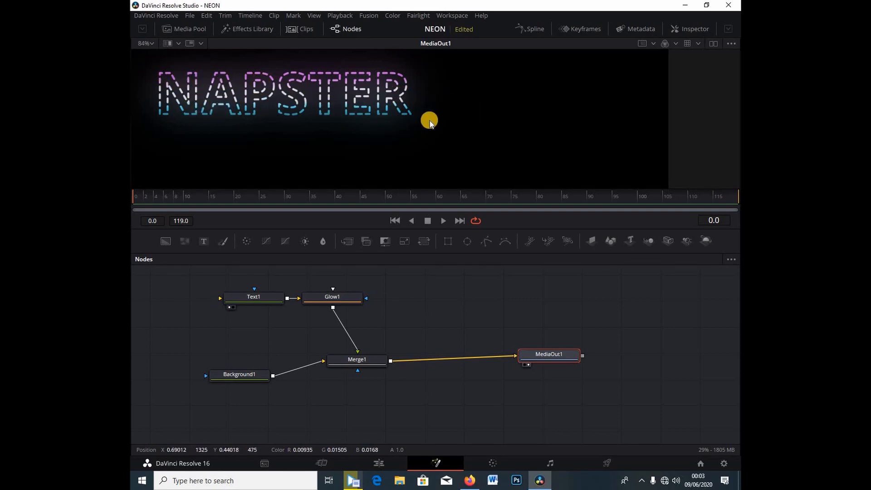
left_click(150, 43)
left_click(153, 54)
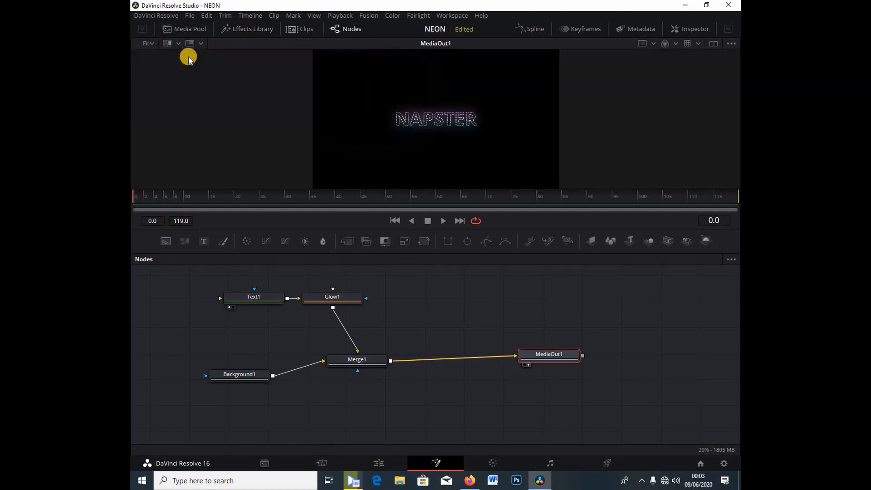
Bring back the Inspector and keyframe Merge1's Blend at 0.0 on frame 5
left_click(690, 28)
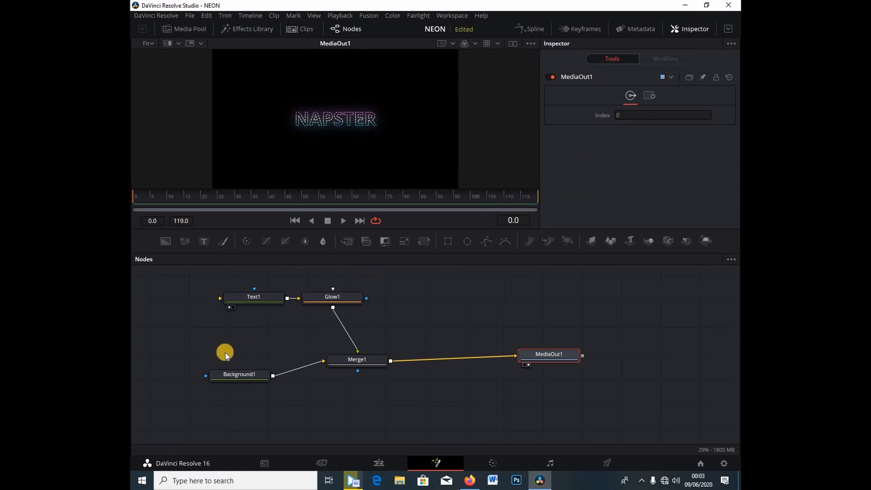
left_click(262, 301)
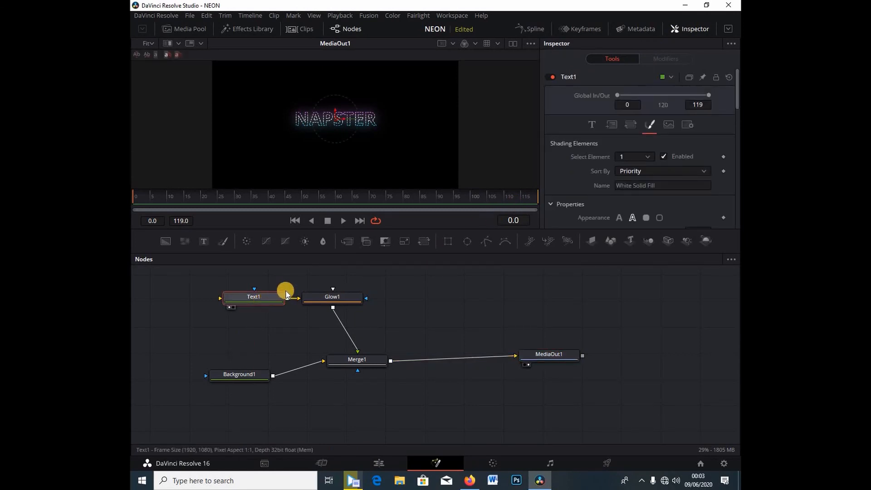
scroll(636, 151, "down", 3)
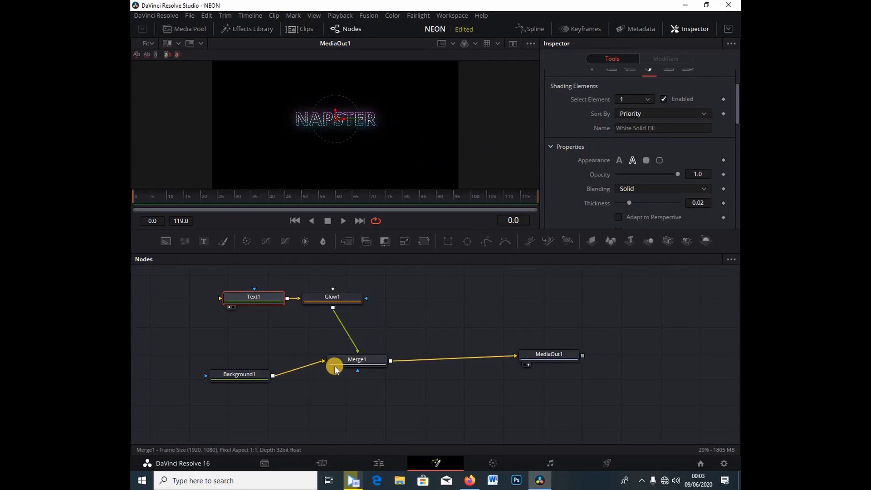
left_click(363, 360)
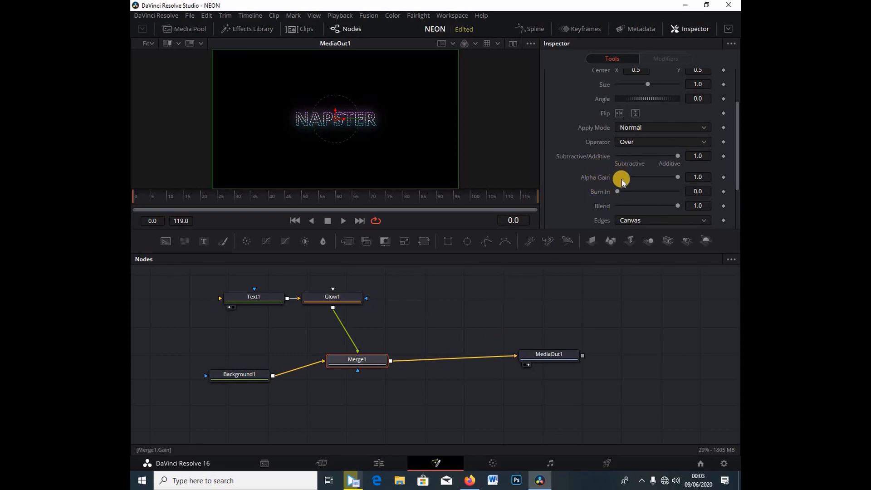
scroll(622, 180, "up", 3)
scroll(621, 179, "down", 3)
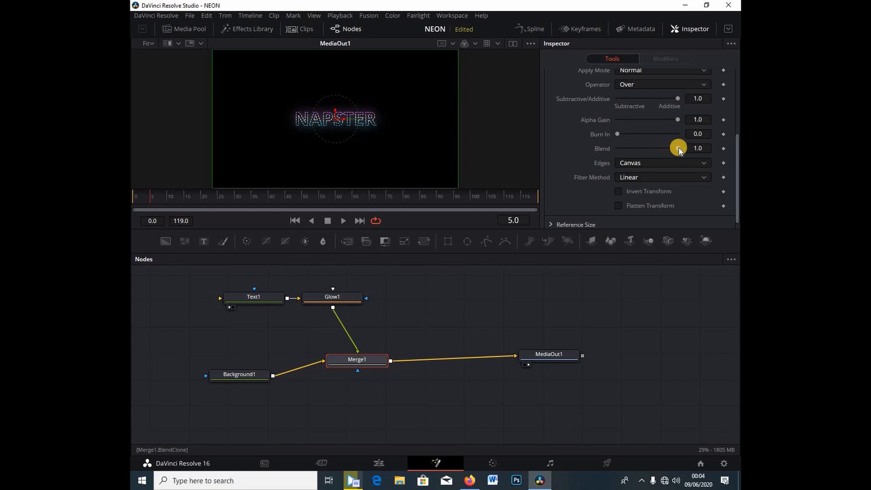
left_click_drag(678, 148, 586, 162)
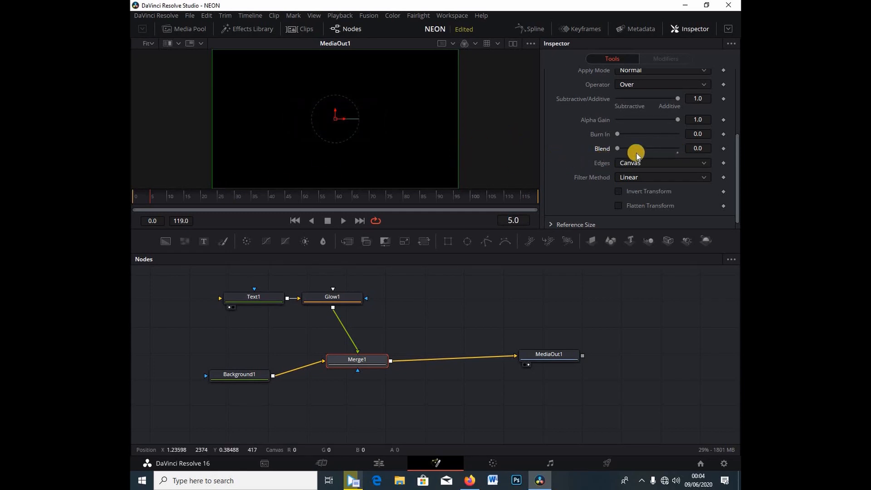
left_click(723, 148)
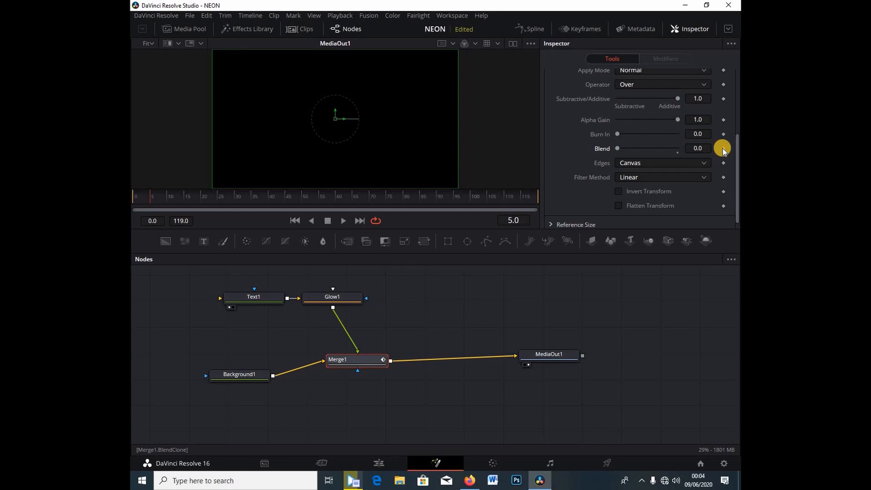
left_click(723, 150)
Keyframe Merge1's Blend at 1.0 on frame 6, 0.0 on frame 7 and 1.0 on frame 8
left_click_drag(616, 149, 685, 155)
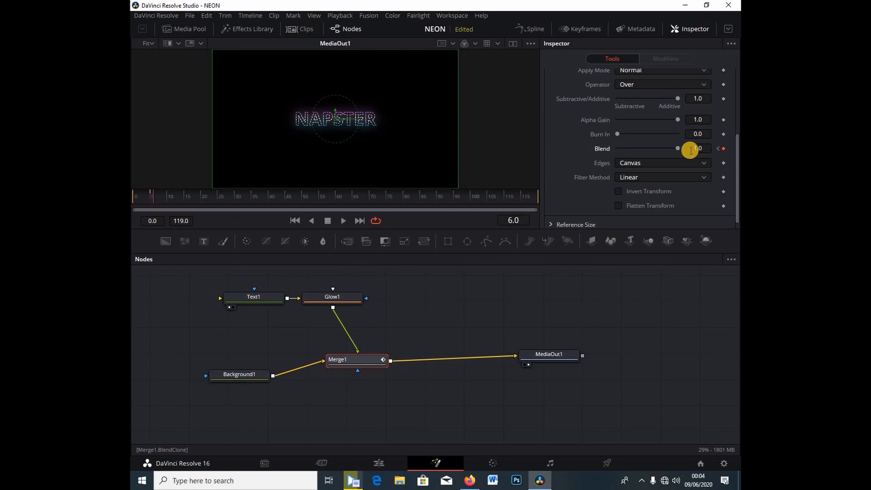
key("Right")
left_click(658, 149)
left_click_drag(657, 149, 574, 145)
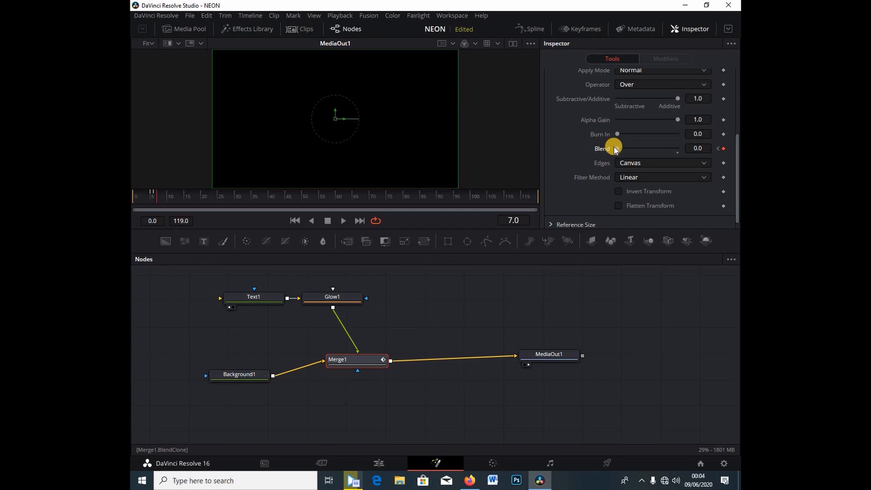
key("Right")
mouse_move(615, 148)
left_mouse_down()
mouse_move(685, 151)
mouse_move(678, 151)
left_mouse_up()
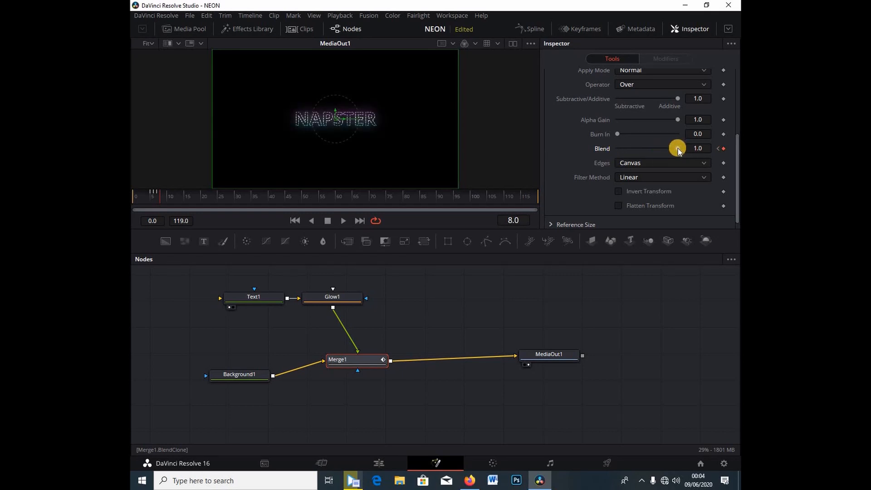
Continue alternating Merge1's Blend between 0.0 and 1.0 on each frame from frame 9 to about frame 12
key("Right")
mouse_move(677, 149)
left_mouse_down()
mouse_move(603, 153)
mouse_move(676, 146)
mouse_move(683, 149)
mouse_move(614, 152)
mouse_move(680, 153)
left_mouse_up()
key("Right")
key("Right")
key("Right")
Play the composition from the start and replay the opening flicker several times from around frame 5
left_click(151, 199)
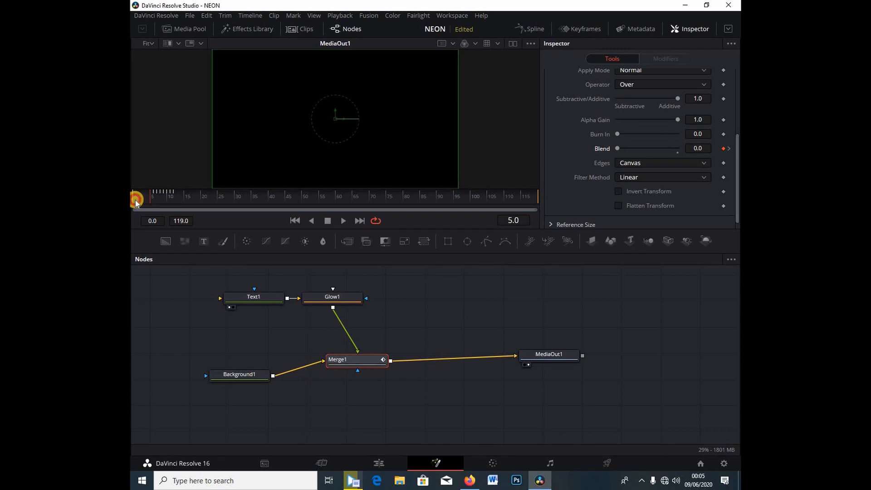
left_click(136, 199)
key("space")
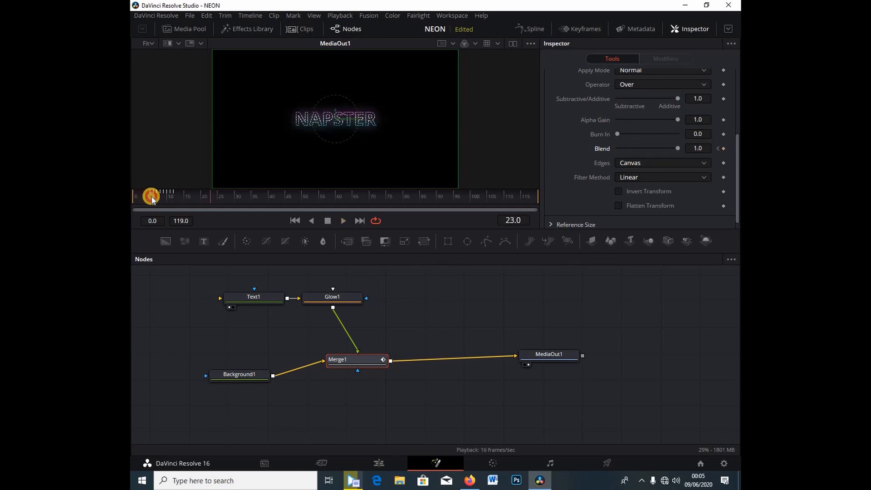
left_click(151, 199)
left_click(150, 199)
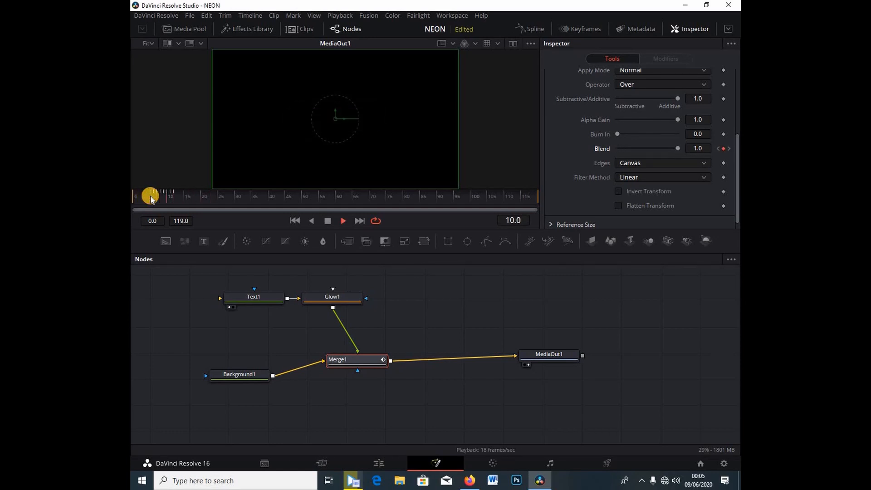
left_click(149, 200)
left_click(148, 198)
left_click(148, 198)
left_click(148, 197)
left_click(148, 197)
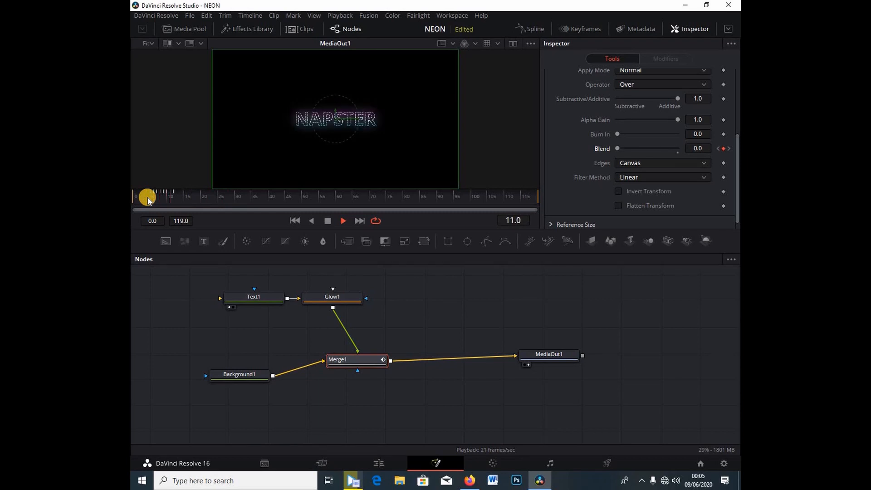
Keyframe Merge1's Blend at 1.0 on frame 80, 0.0 on frame 81, 1.0 on frame 82 and 0.0 on frame 83
left_click_drag(148, 197, 407, 201)
left_click(407, 200)
left_click(724, 149)
key("Right")
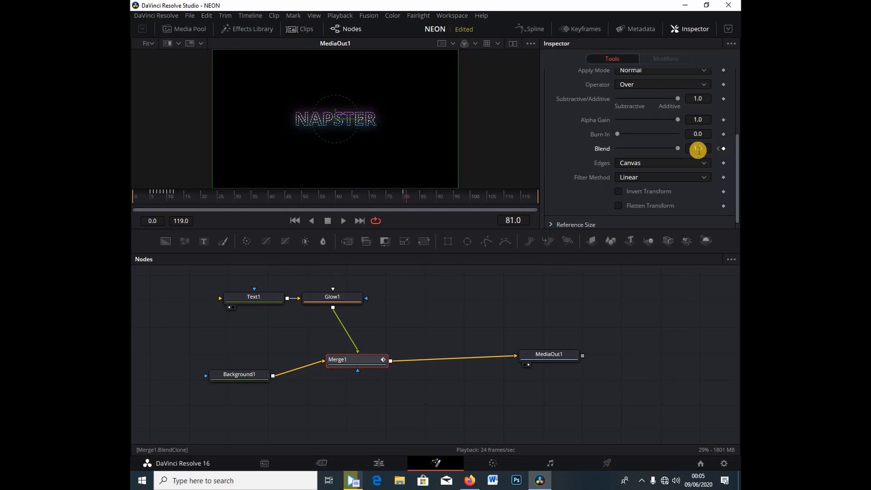
left_click_drag(581, 150, 618, 146)
key("Right")
key("Right")
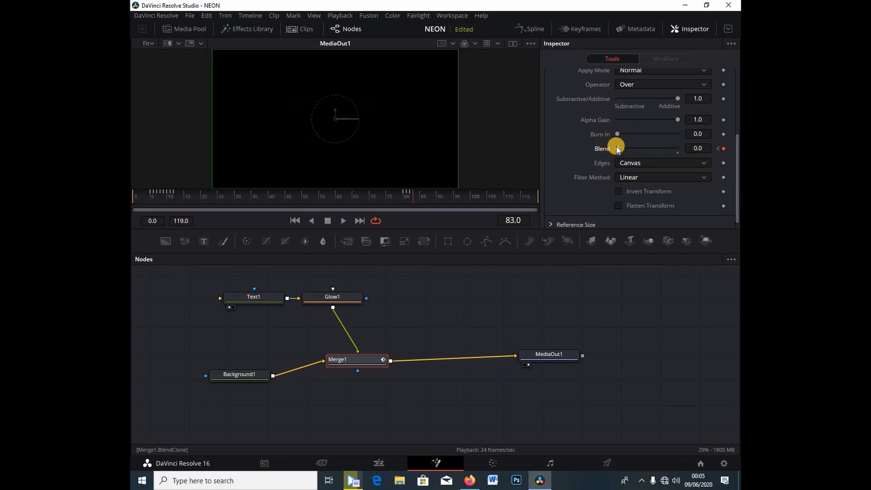
Alternate Merge1's Blend between 1.0 and 0.0 on each frame from frame 84, ending at 0.0 on frame 91
key("Right")
left_click_drag(618, 149, 689, 151)
key("Right")
key("Right")
key("Right")
key("Right")
key("Right")
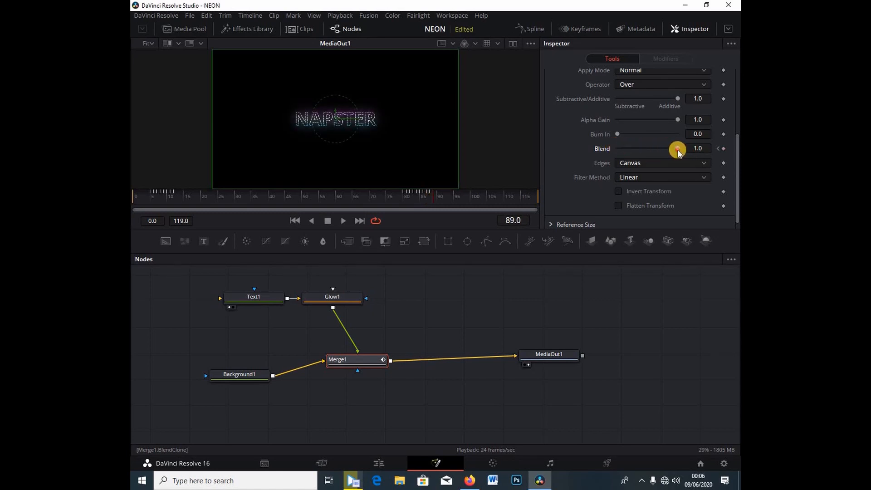
left_click_drag(607, 149, 681, 147)
key("Right")
key("Right")
left_click_drag(679, 148, 580, 140)
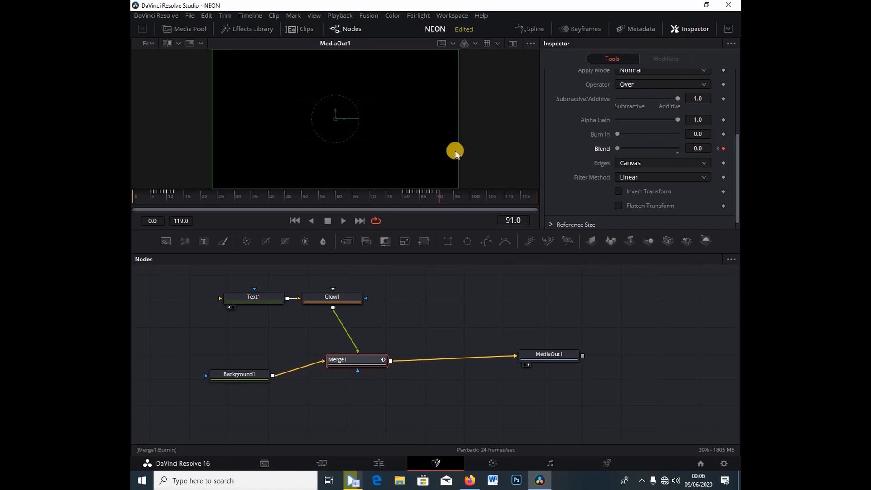
Play the Fusion composition from the start to check the opening and closing flickers
left_click(135, 198)
key("space")
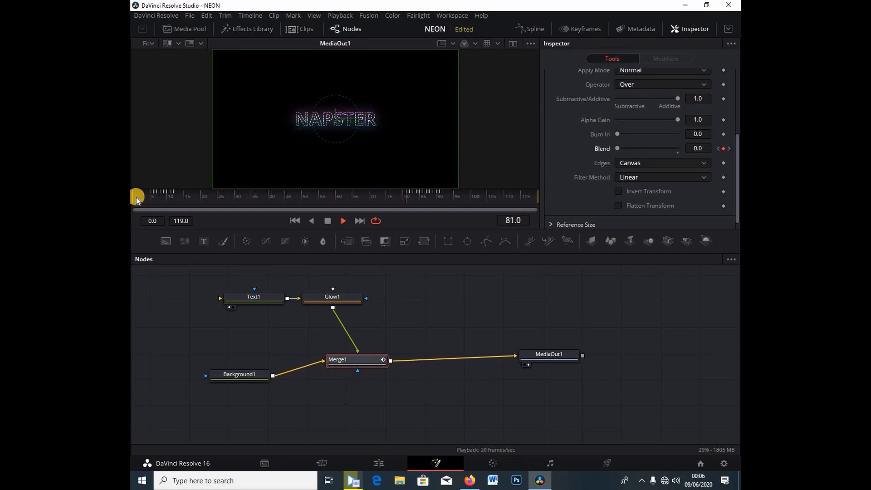
key("space")
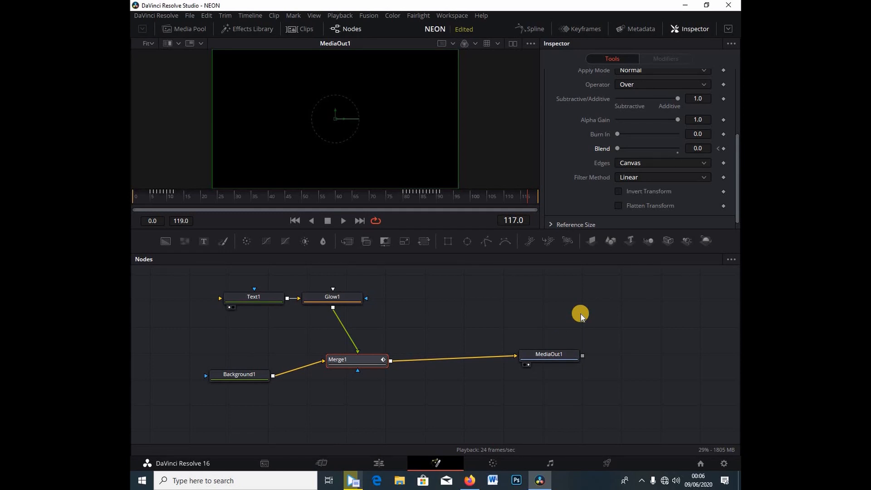
Switch to the Edit page and play the Fusion composition clip from the start of the timeline
left_click(377, 462)
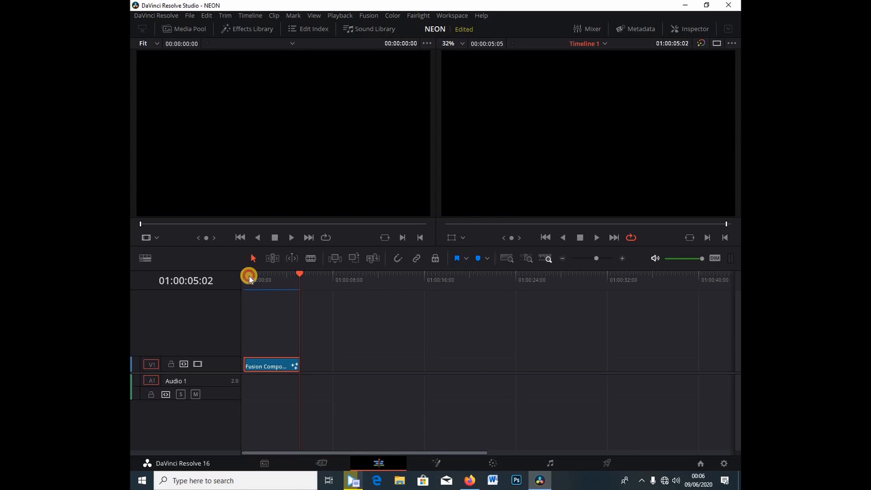
left_click(249, 275)
left_click(244, 277)
key("space")
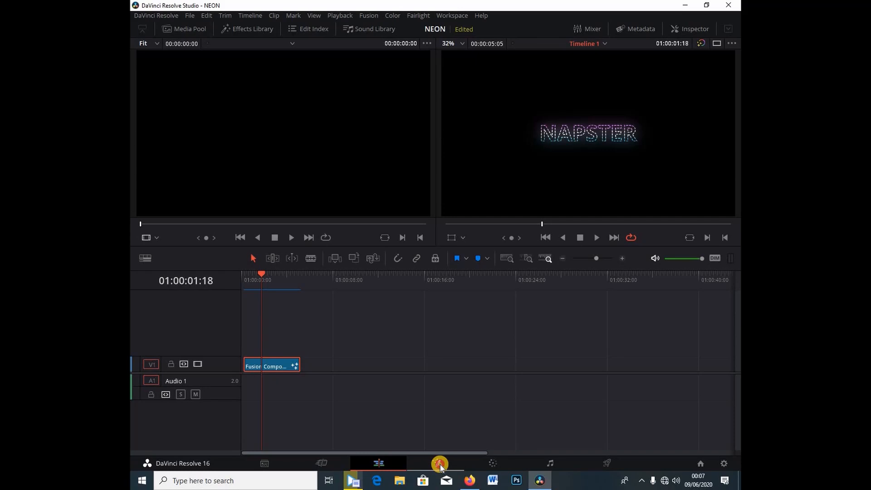
Return to the Fusion page and create a macro from the Text1, Glow1, Background1, Merge1 and MediaOut1 nodes
left_click(438, 463)
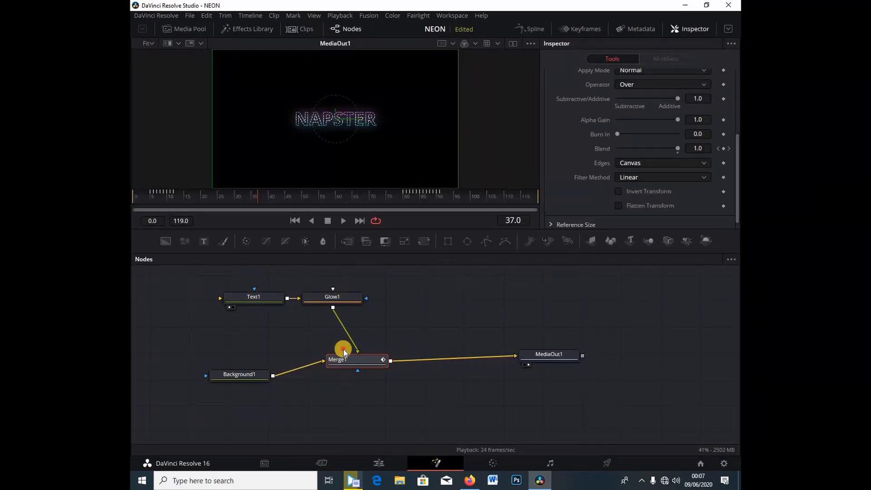
left_click_drag(343, 349, 560, 410)
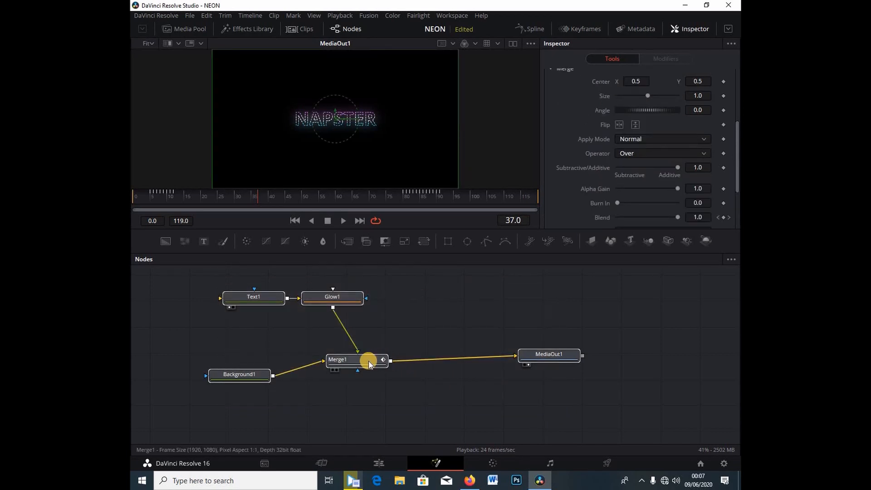
right_click(369, 362)
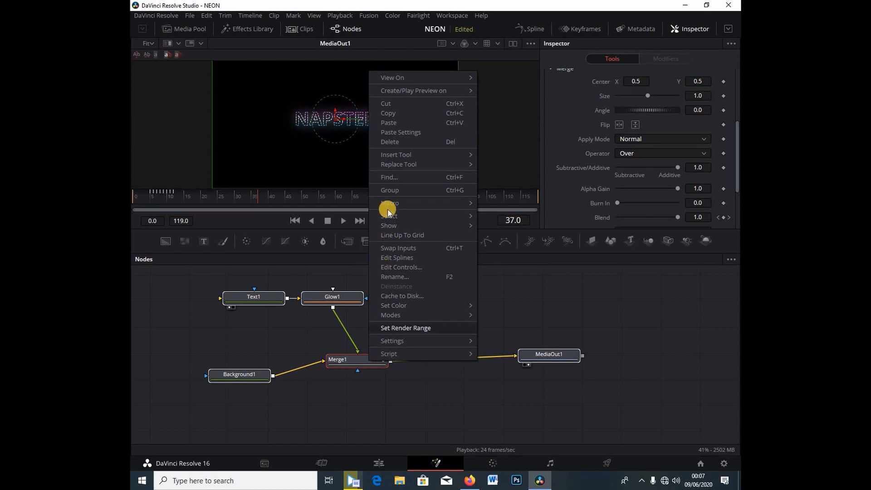
mouse_move(391, 203)
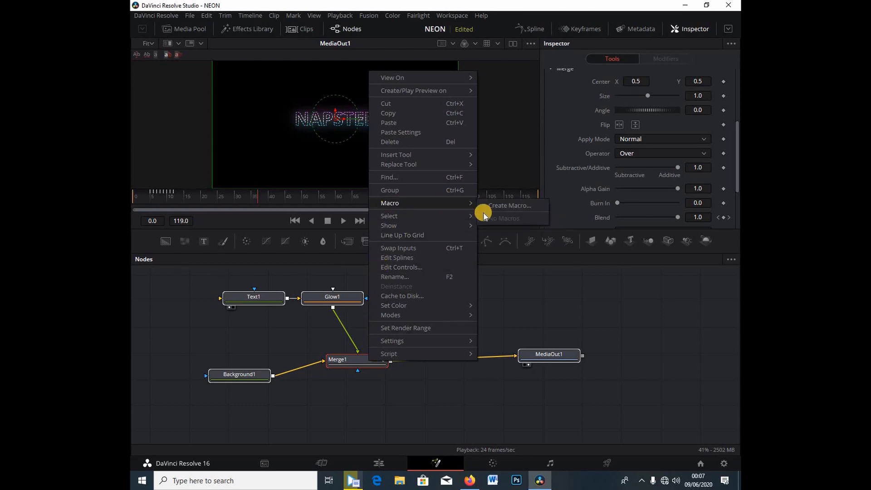
left_click(499, 207)
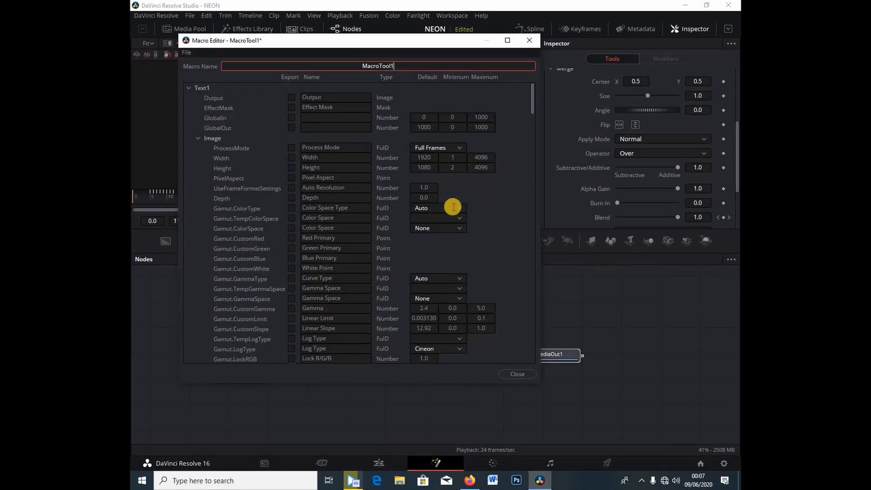
Name the macro "Neon Napster"
key("BackSpace")
key("BackSpace")
key("BackSpace")
key("BackSpace")
key("BackSpace")
key("BackSpace")
key("BackSpace")
key("BackSpace")
key("BackSpace")
key("BackSpace")
type("nAP")
key("BackSpace")
key("BackSpace")
key("BackSpace")
type("Neon Napster")
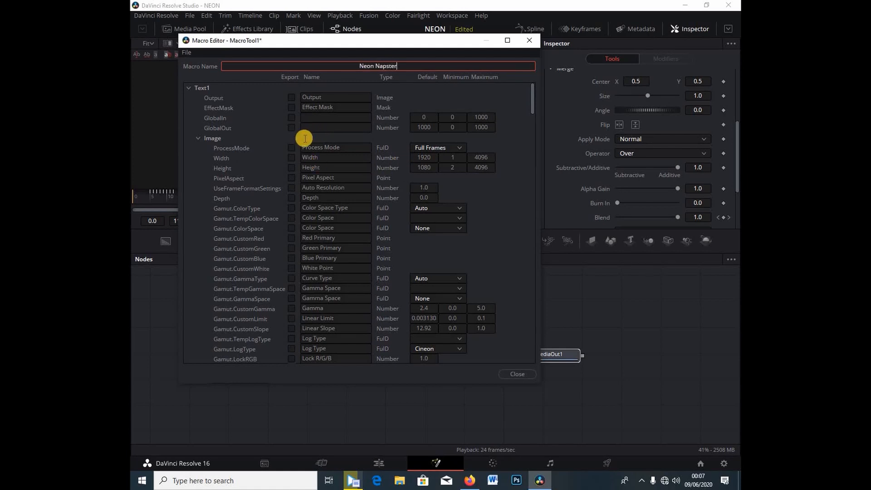
Enable export of Text1's text parameters from Styled Text through V Anchor in the macro
scroll(301, 136, "down", 10)
scroll(303, 297, "down", 4)
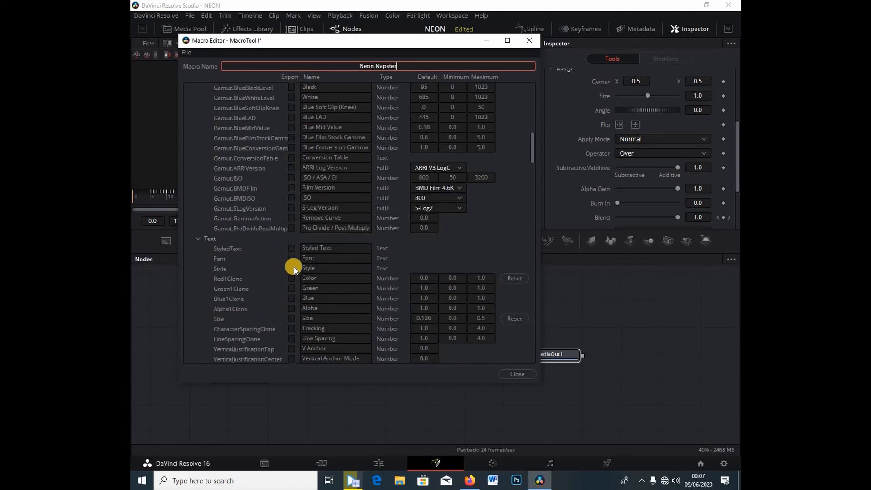
left_click(292, 249)
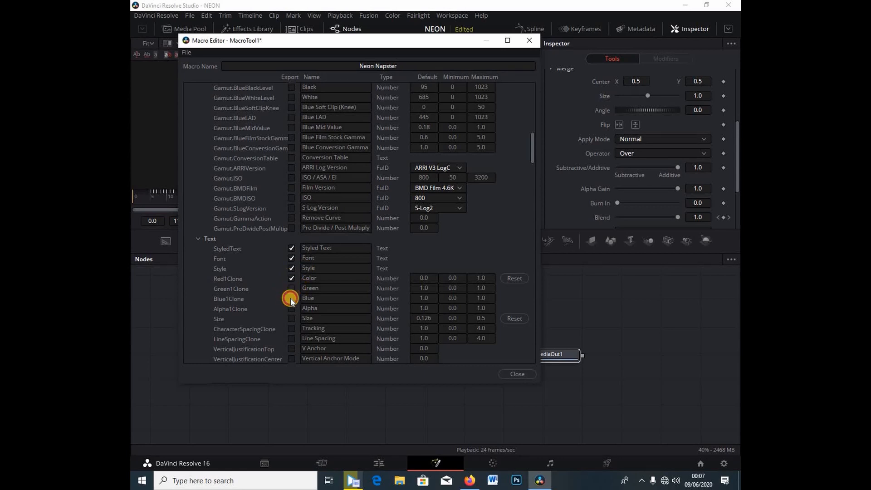
left_click(289, 333)
left_click(291, 339)
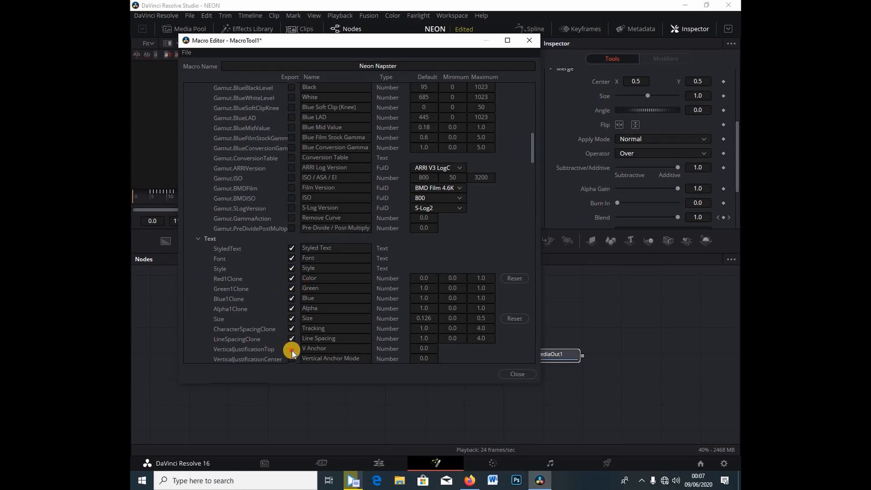
Close the Macro Editor, saving the macro as Neon Napster in the Documents folder
left_click(511, 373)
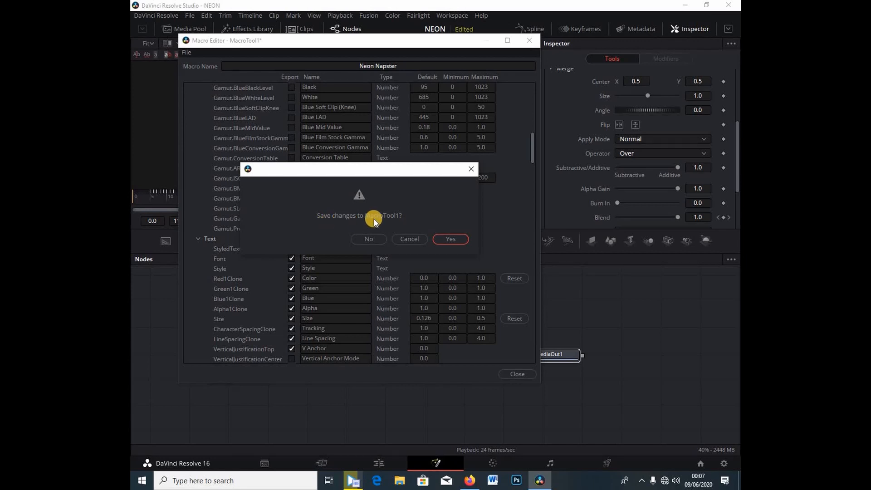
left_click(446, 238)
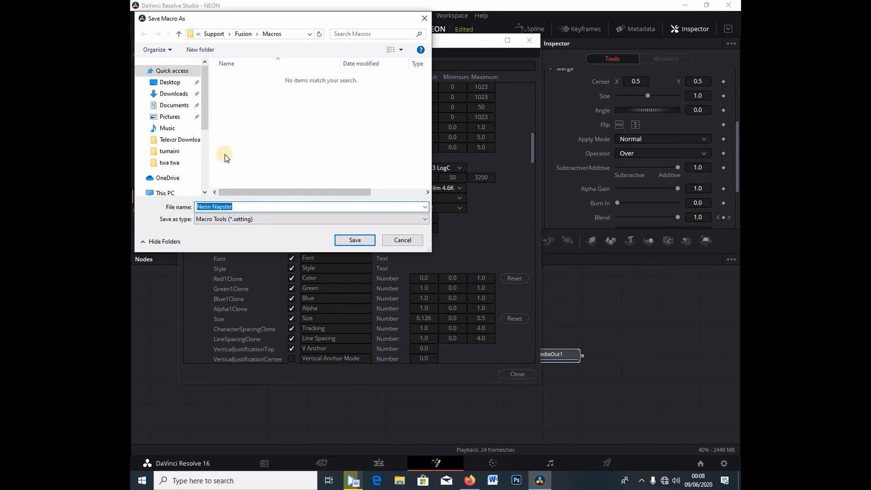
left_click(173, 106)
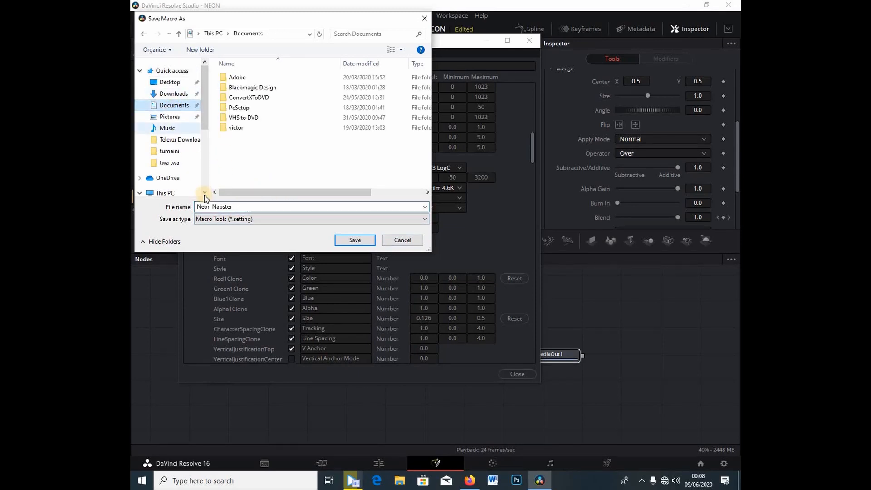
left_click(355, 239)
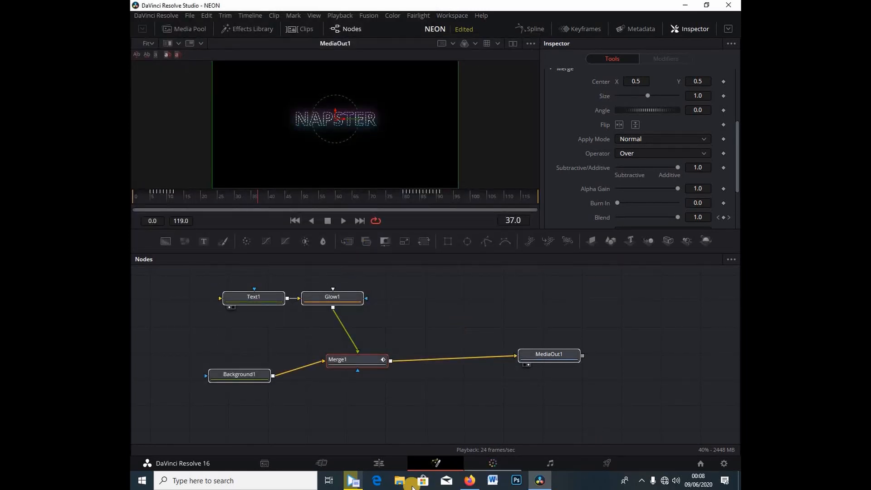
Copy the Neon Napster.setting file from the Documents folder in File Explorer and go to Local Disk (C:)
left_click(401, 482)
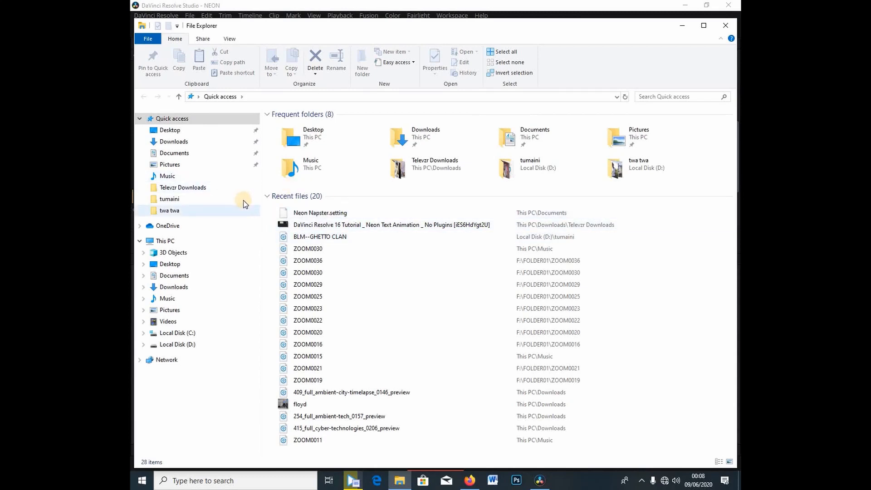
left_click(202, 156)
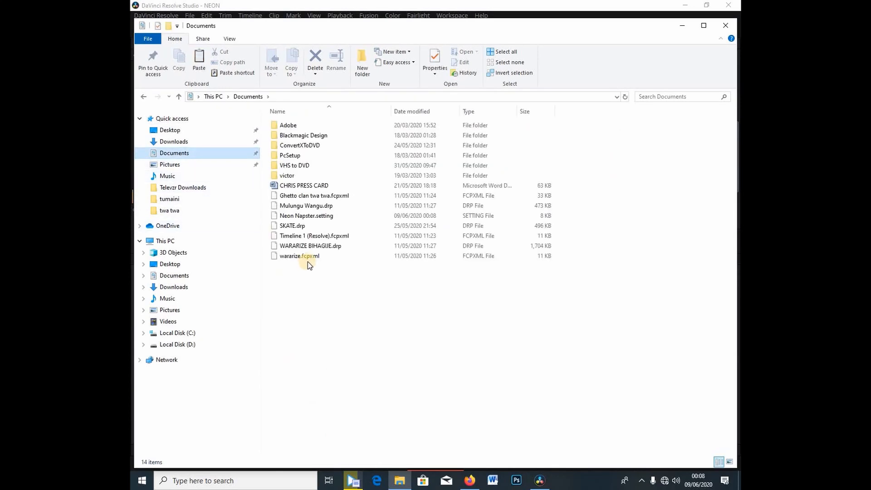
left_click(318, 220)
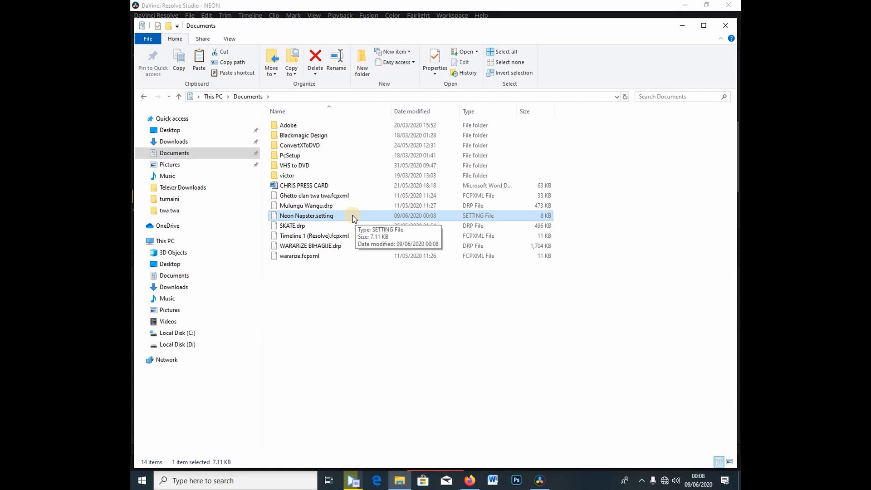
right_click(320, 216)
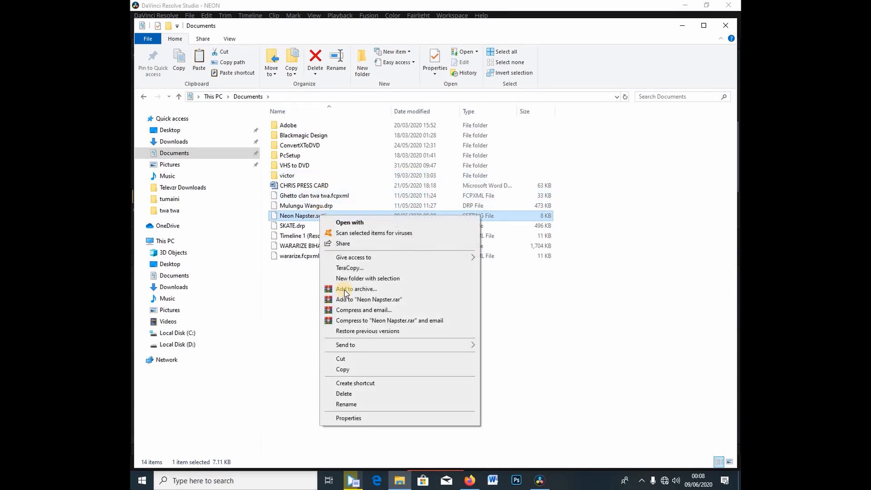
left_click(356, 370)
left_click(193, 334)
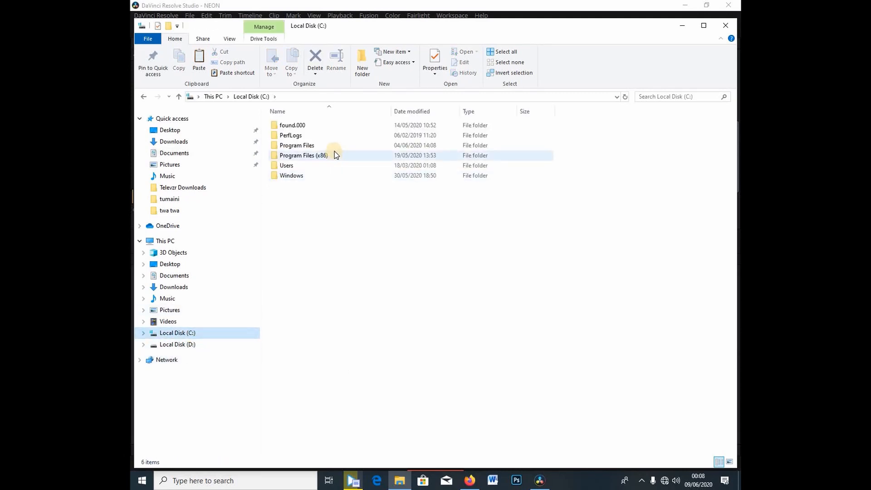
left_click(334, 156)
double_click(335, 156)
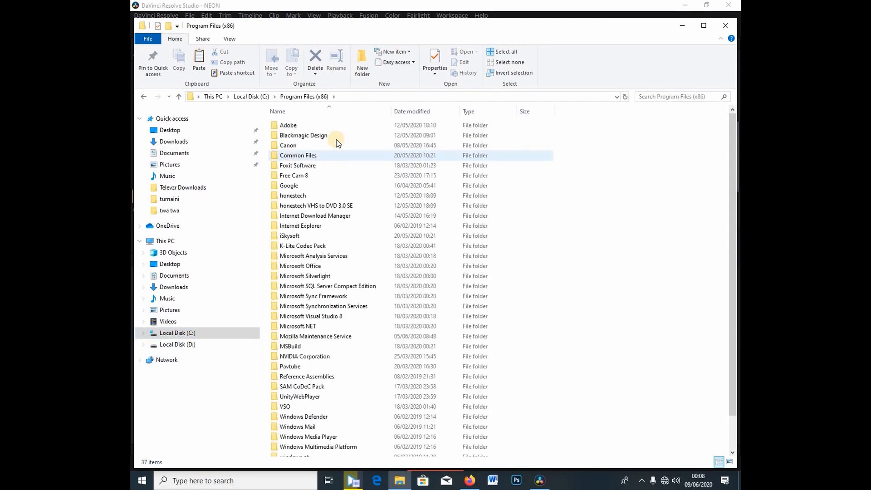
double_click(335, 139)
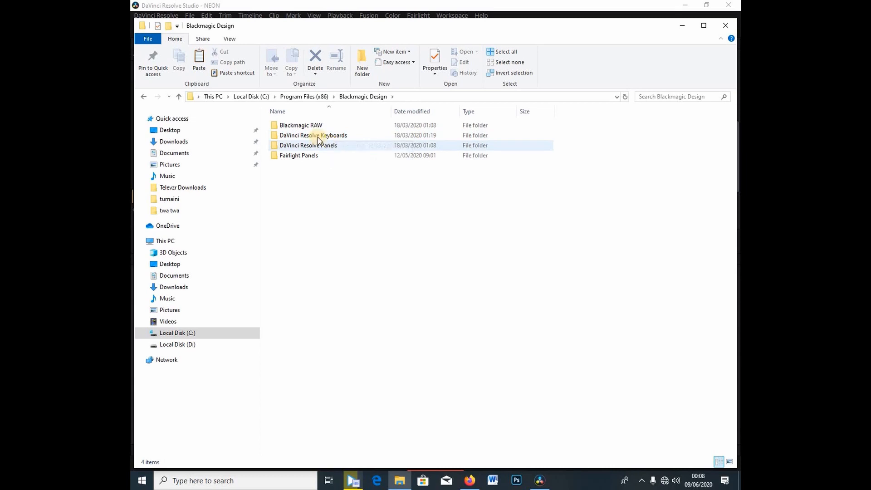
left_click(145, 97)
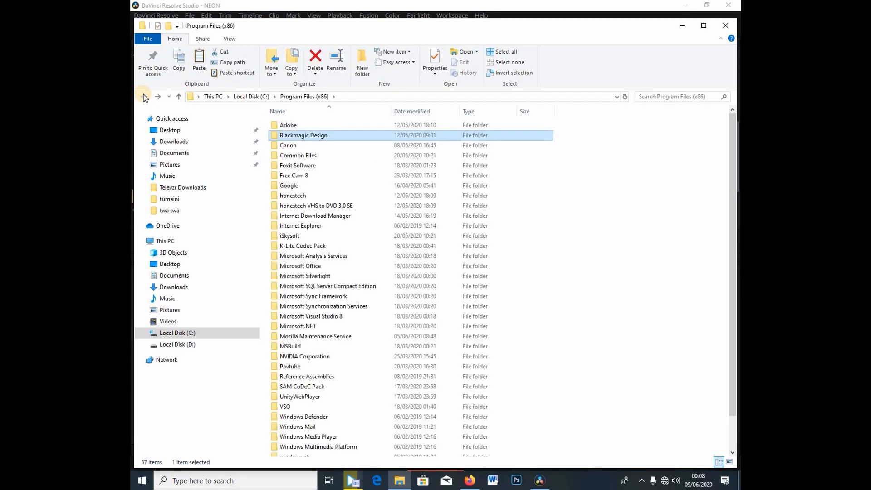
left_click(145, 96)
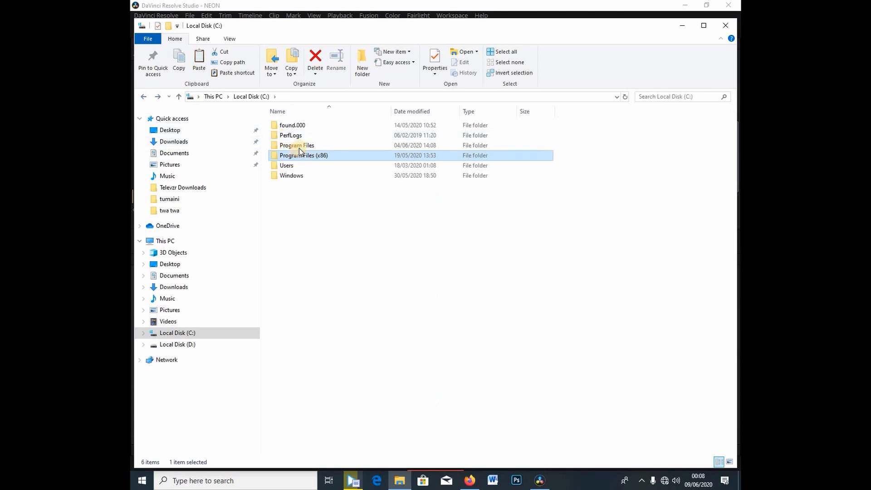
Open the folder Program Files\Blackmagic Design\DaVinci Resolve\Fusion\Templates\Edit on the C: drive
double_click(299, 145)
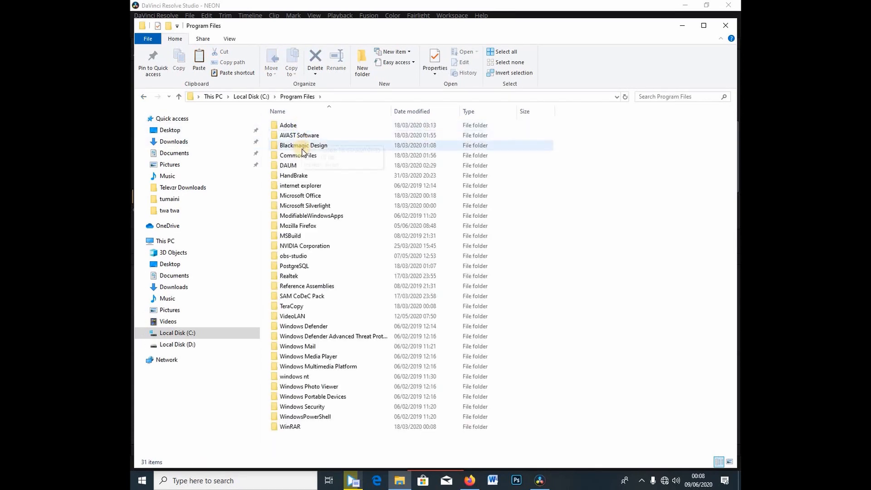
double_click(301, 148)
left_click(314, 128)
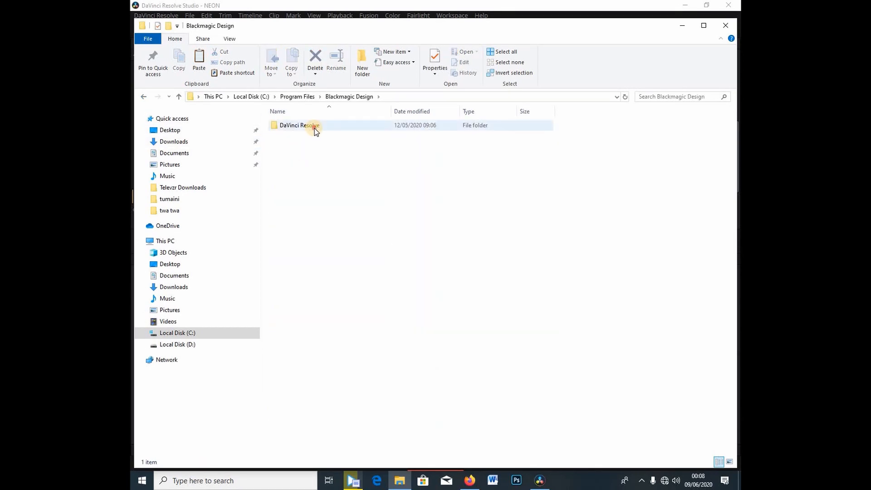
double_click(315, 129)
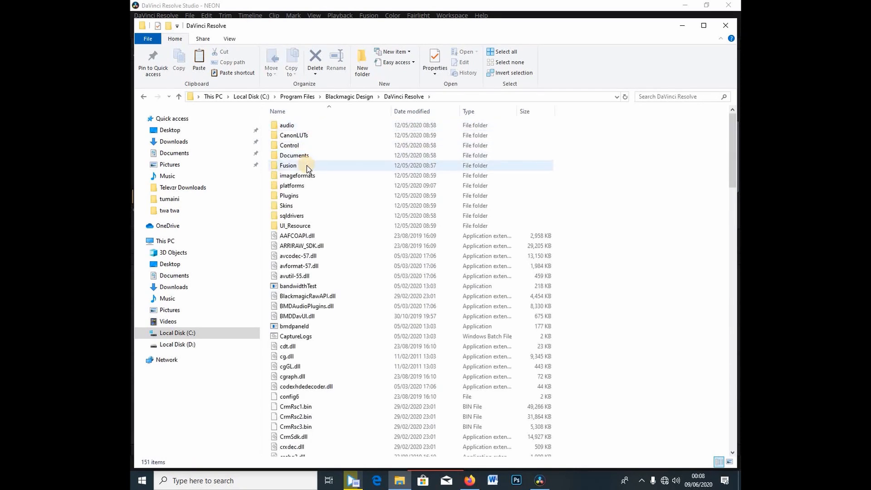
double_click(307, 165)
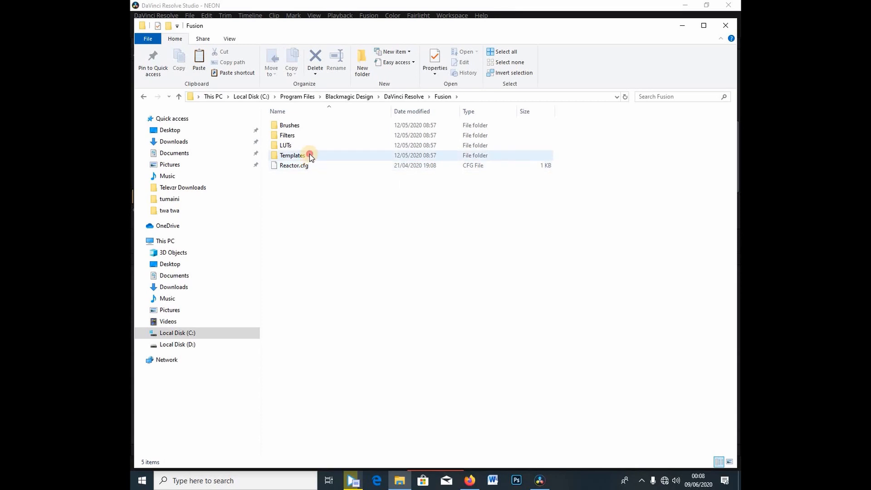
double_click(309, 155)
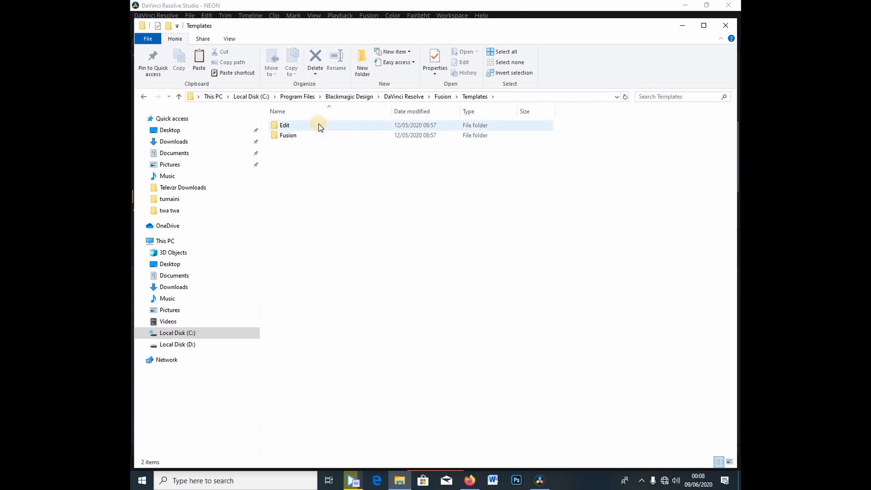
double_click(319, 127)
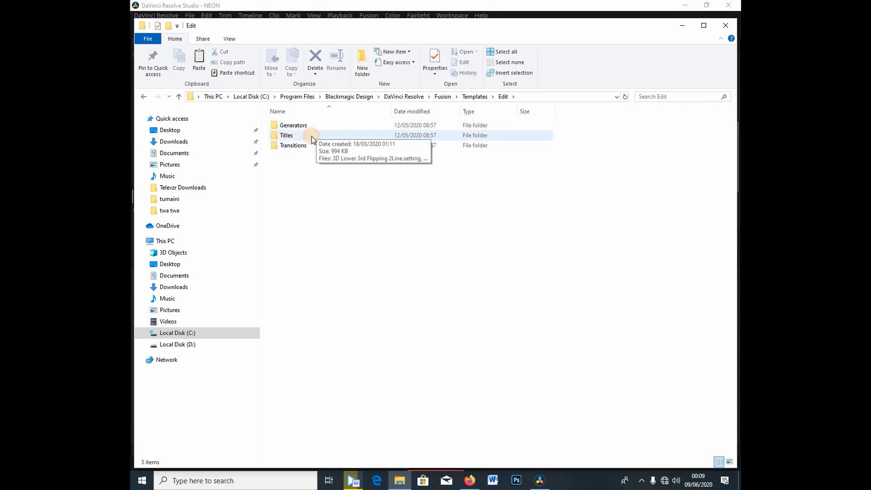
View the available actions for the Titles folder, dismiss them, and close File Explorer to return to DaVinci Resolve
left_click(312, 138)
right_click(312, 138)
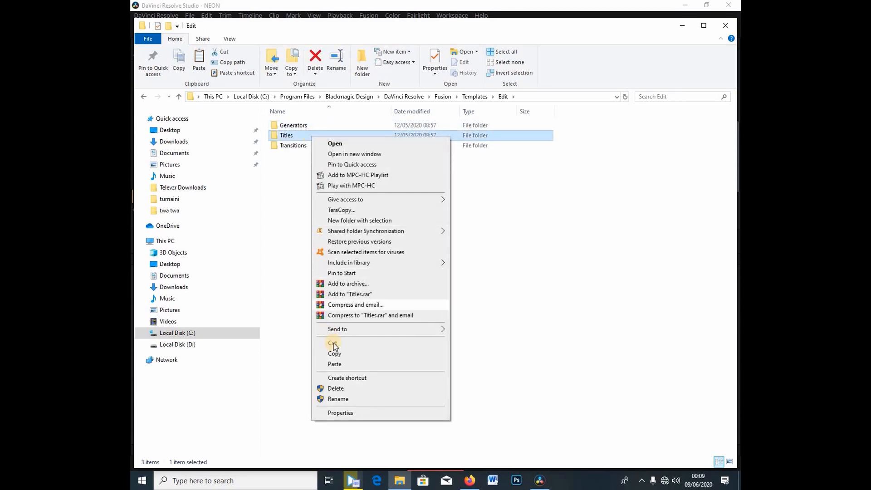
left_click(279, 173)
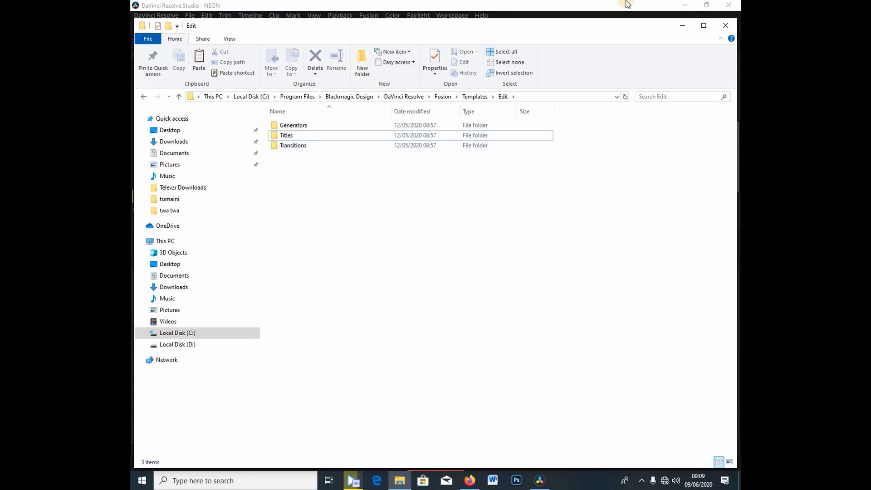
left_click(724, 26)
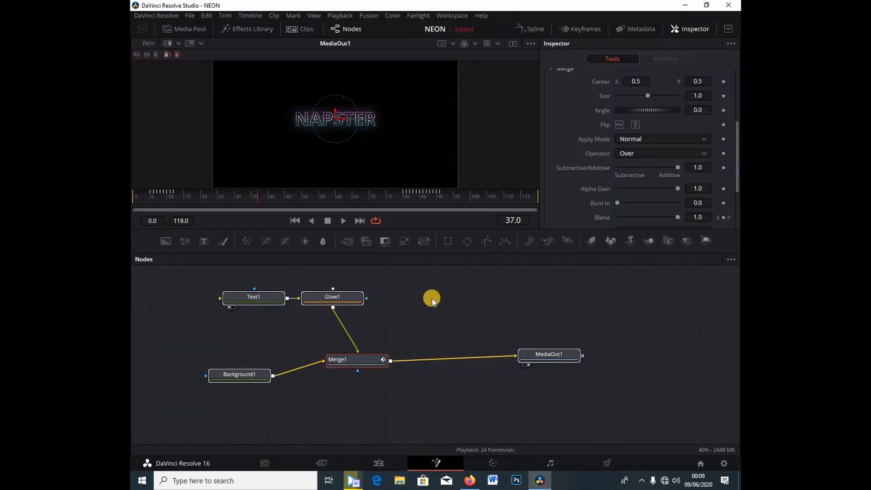